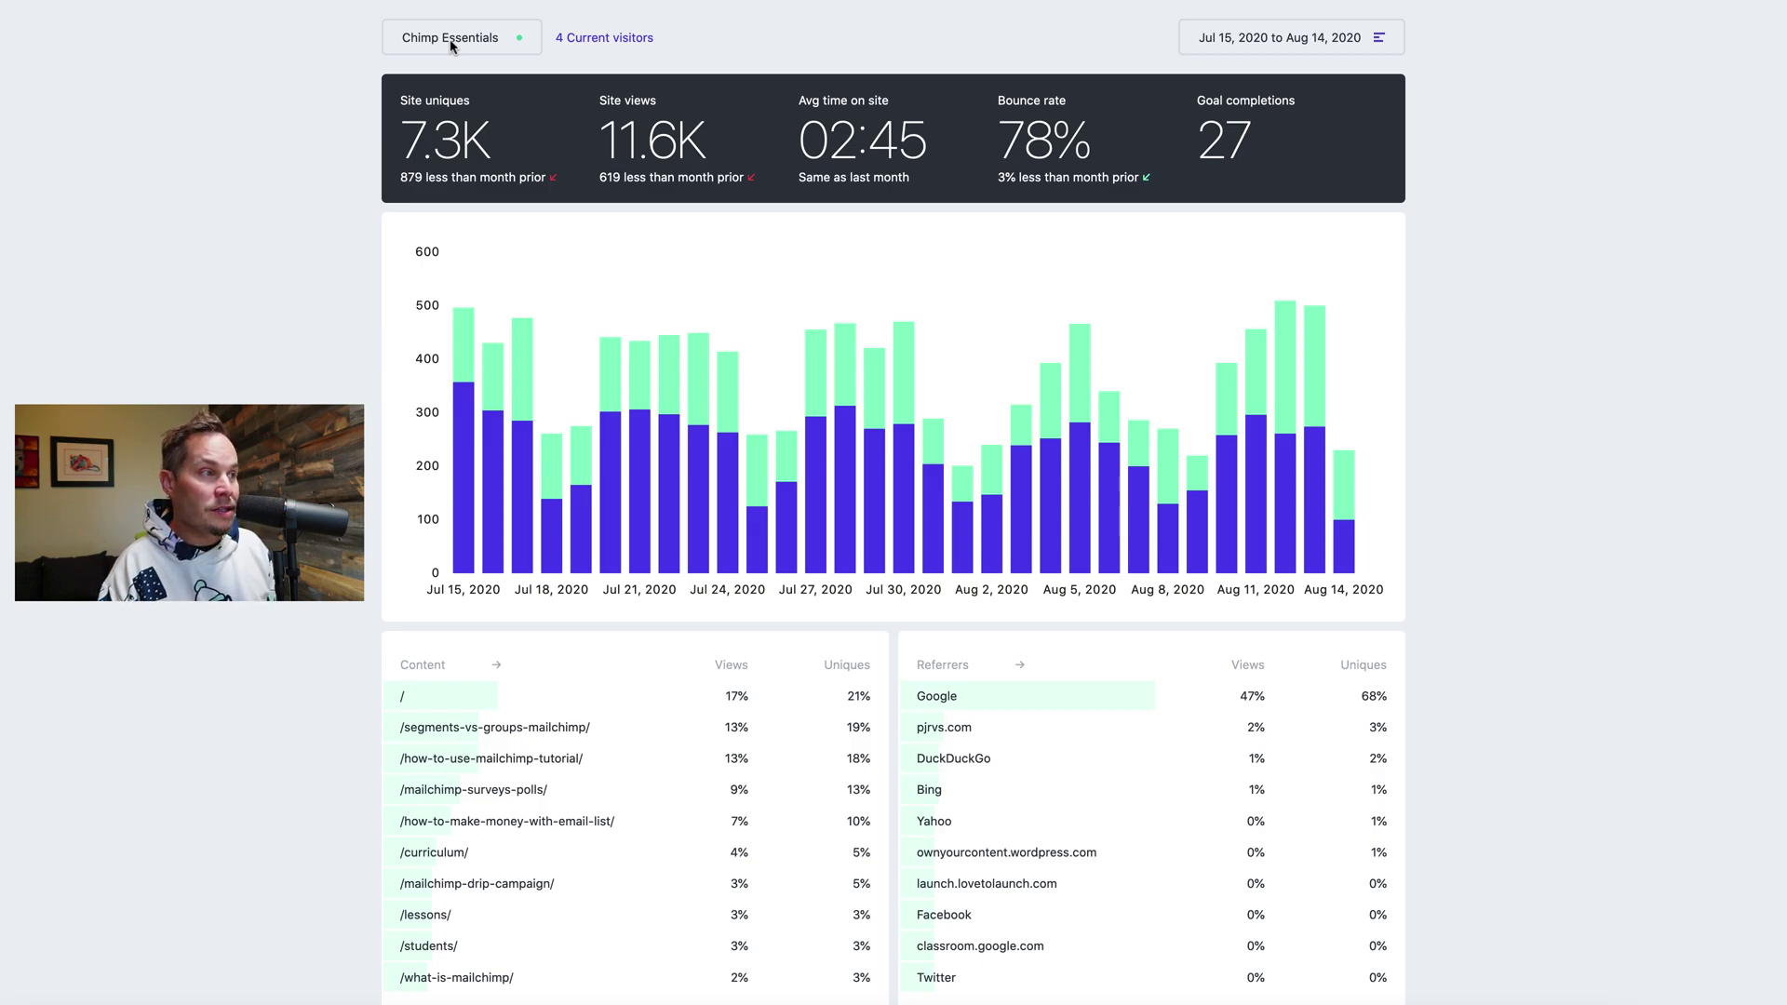
View the list of available sites and close it with Chimp Essentials still selected
{"action": "left_click", "coordinate": [452, 47]}
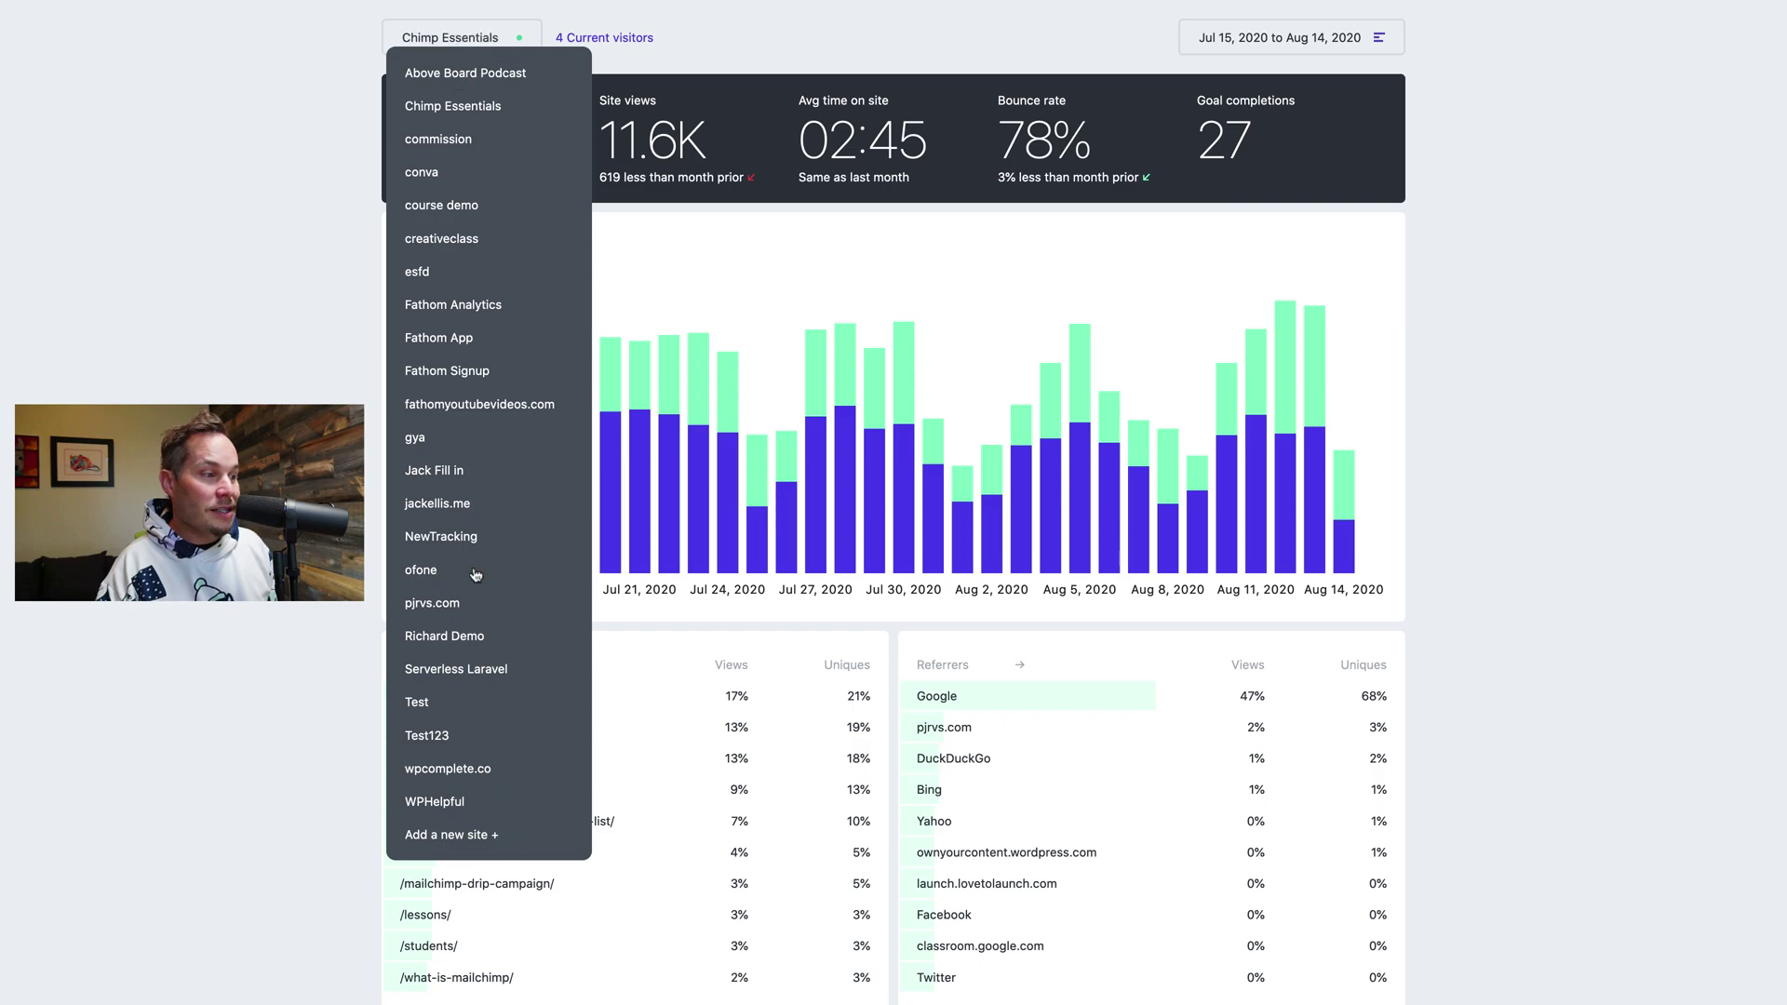
{"action": "left_click", "coordinate": [300, 191]}
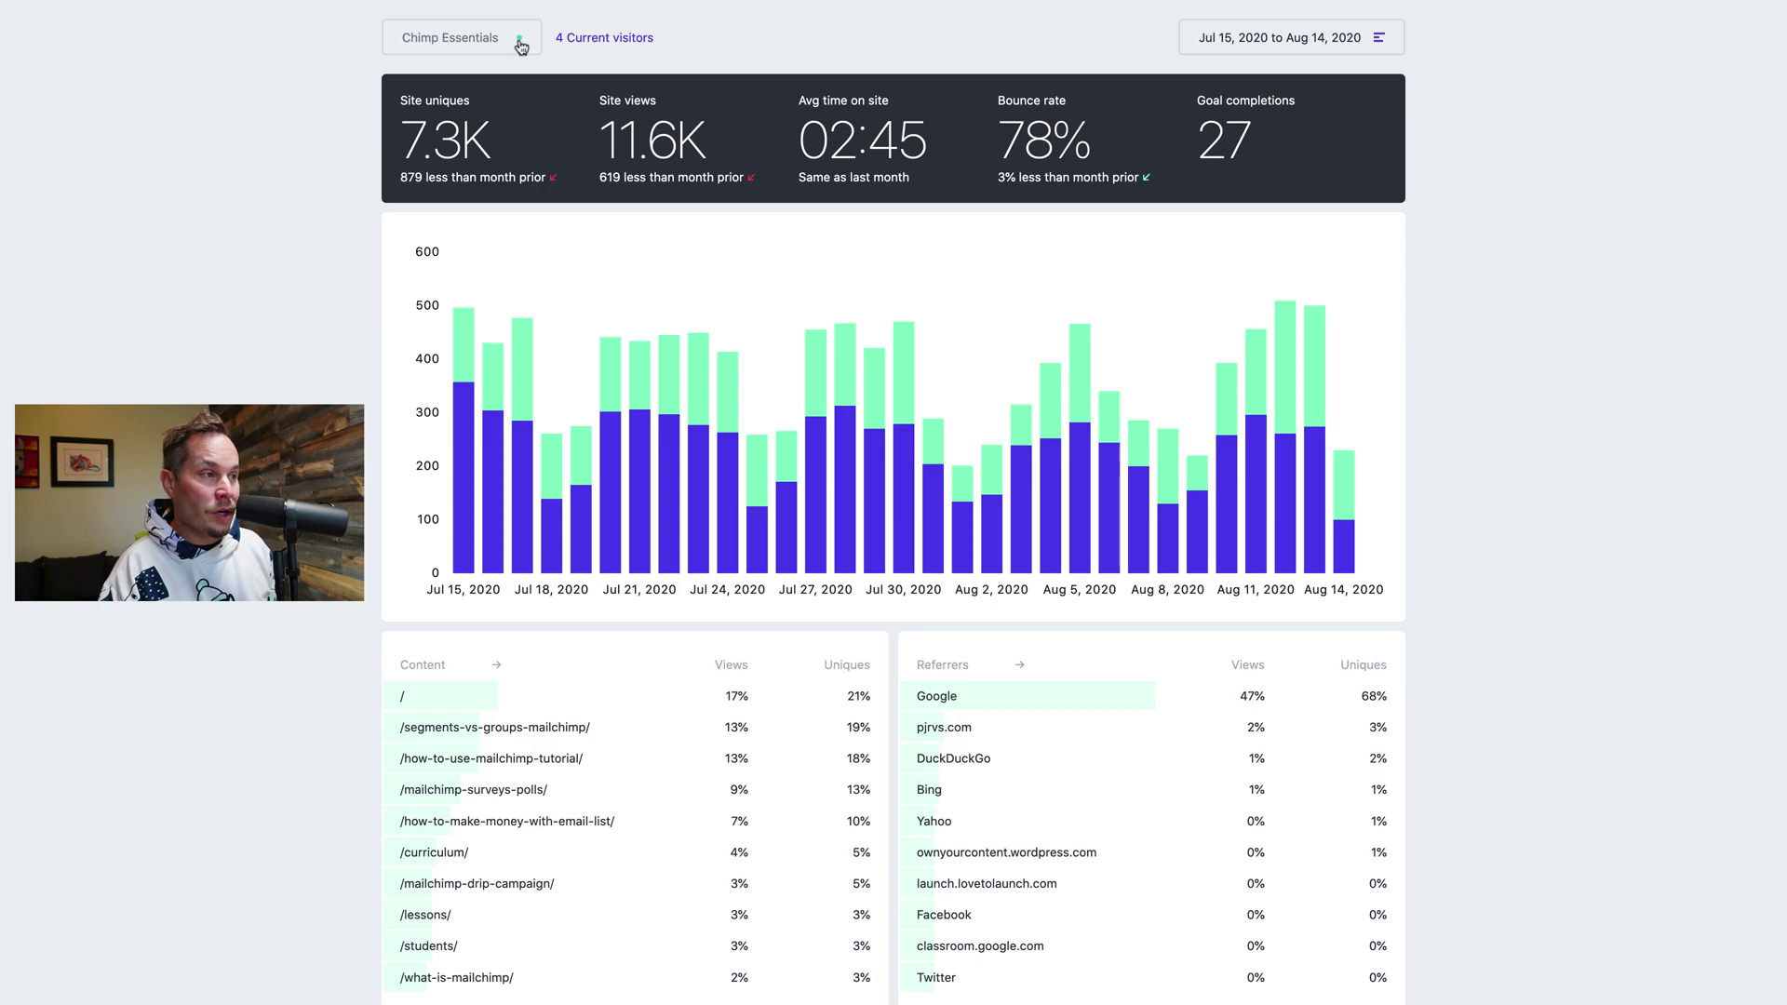
{"action": "mouse_move", "coordinate": [520, 46]}
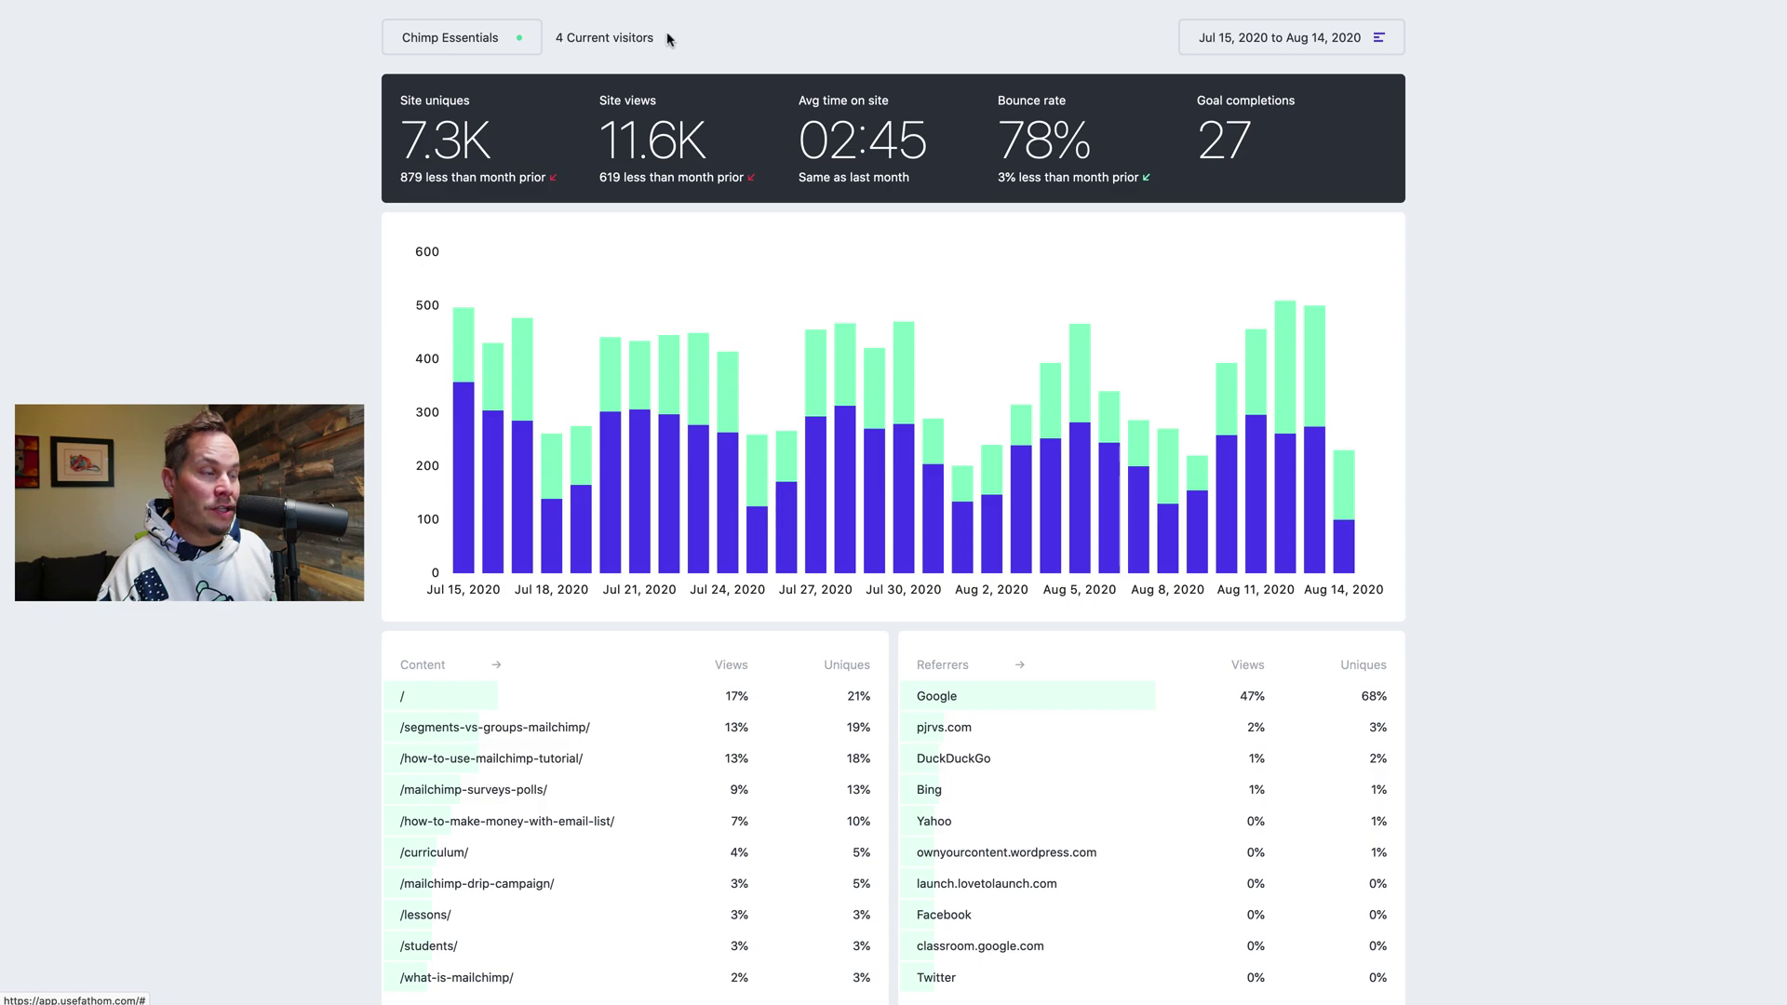
Show the live content breakdown of the current visitors and hide it again
{"action": "left_click", "coordinate": [593, 42]}
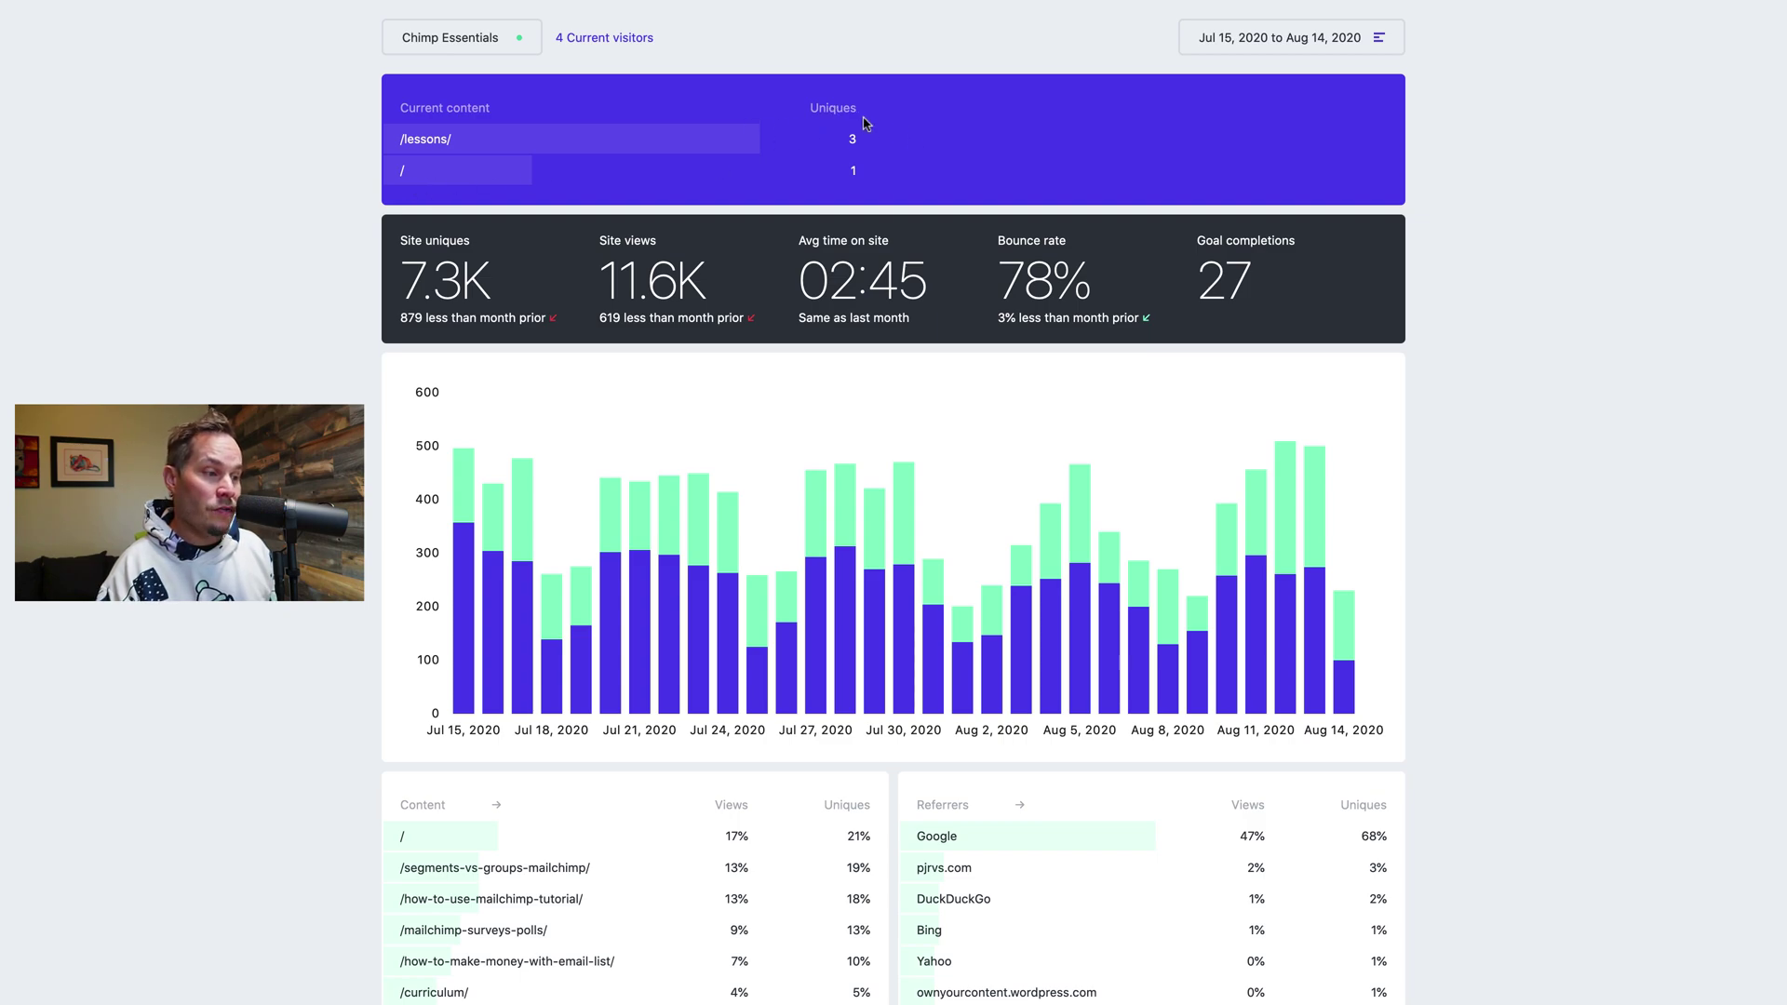
{"action": "left_click", "coordinate": [600, 42]}
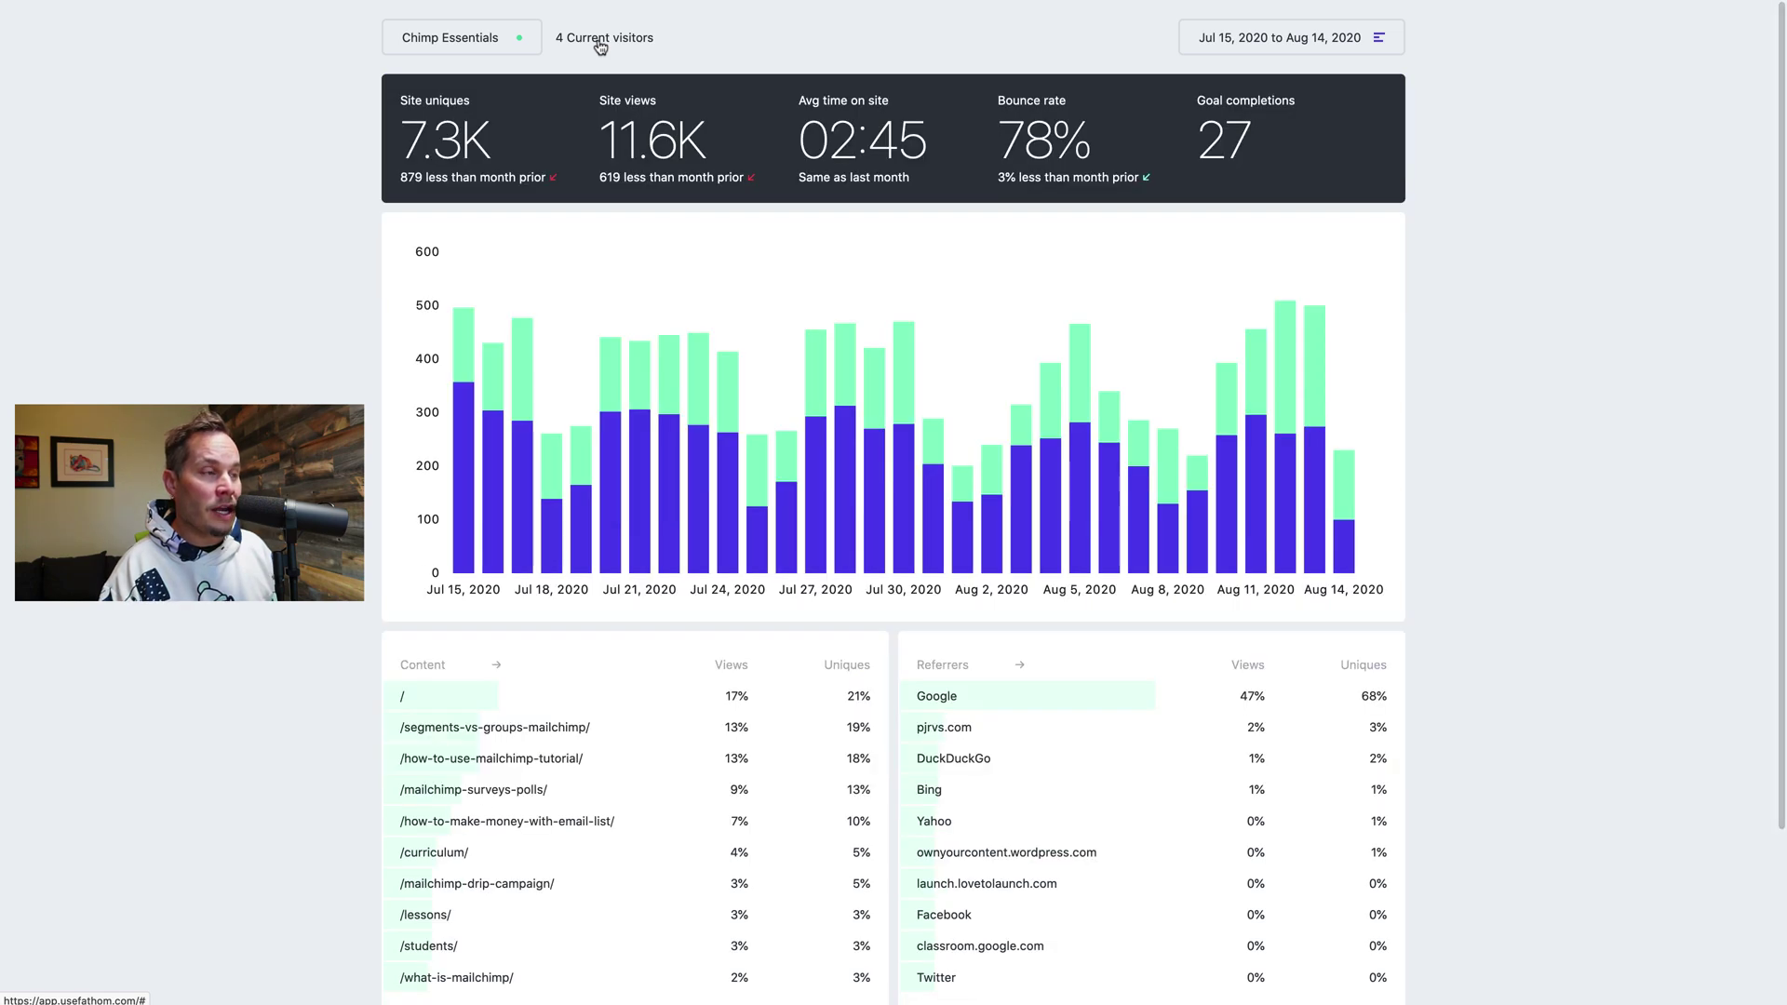
{"action": "left_click", "coordinate": [600, 41]}
{"action": "left_click", "coordinate": [600, 42]}
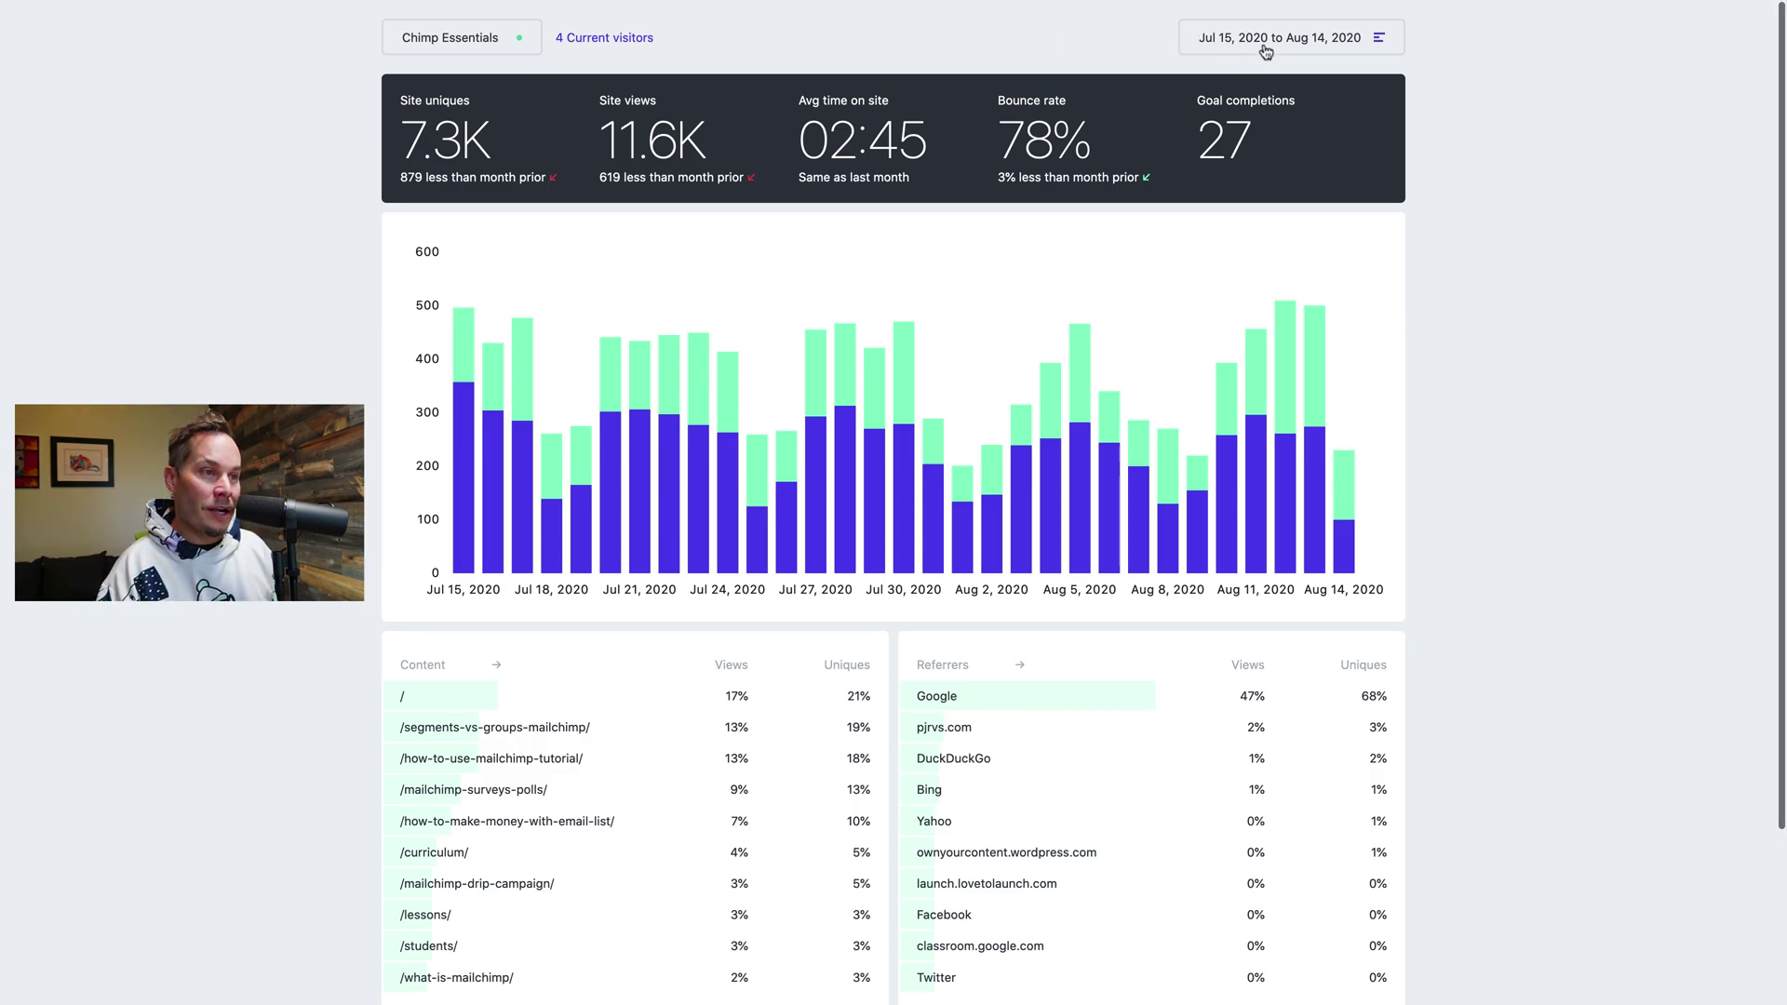
Show the statistics for Last 7 Days, followed by those for Last 30 Days
{"action": "left_click", "coordinate": [1380, 41]}
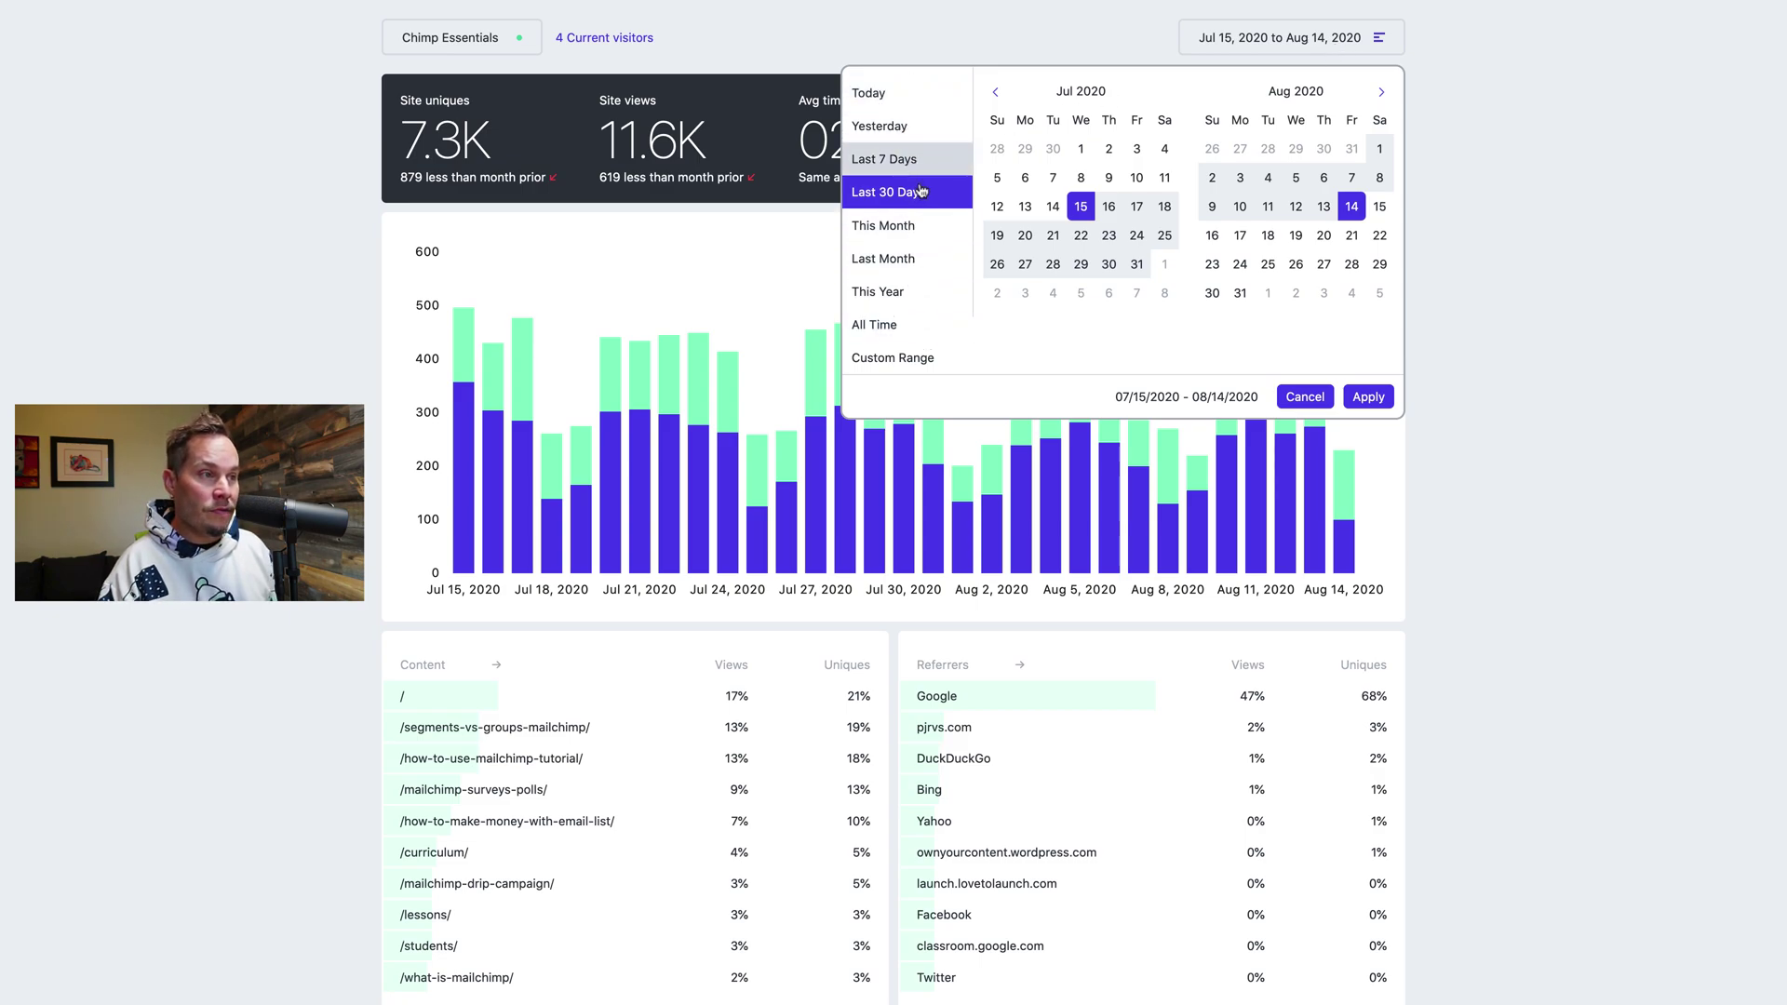
{"action": "left_click", "coordinate": [914, 160]}
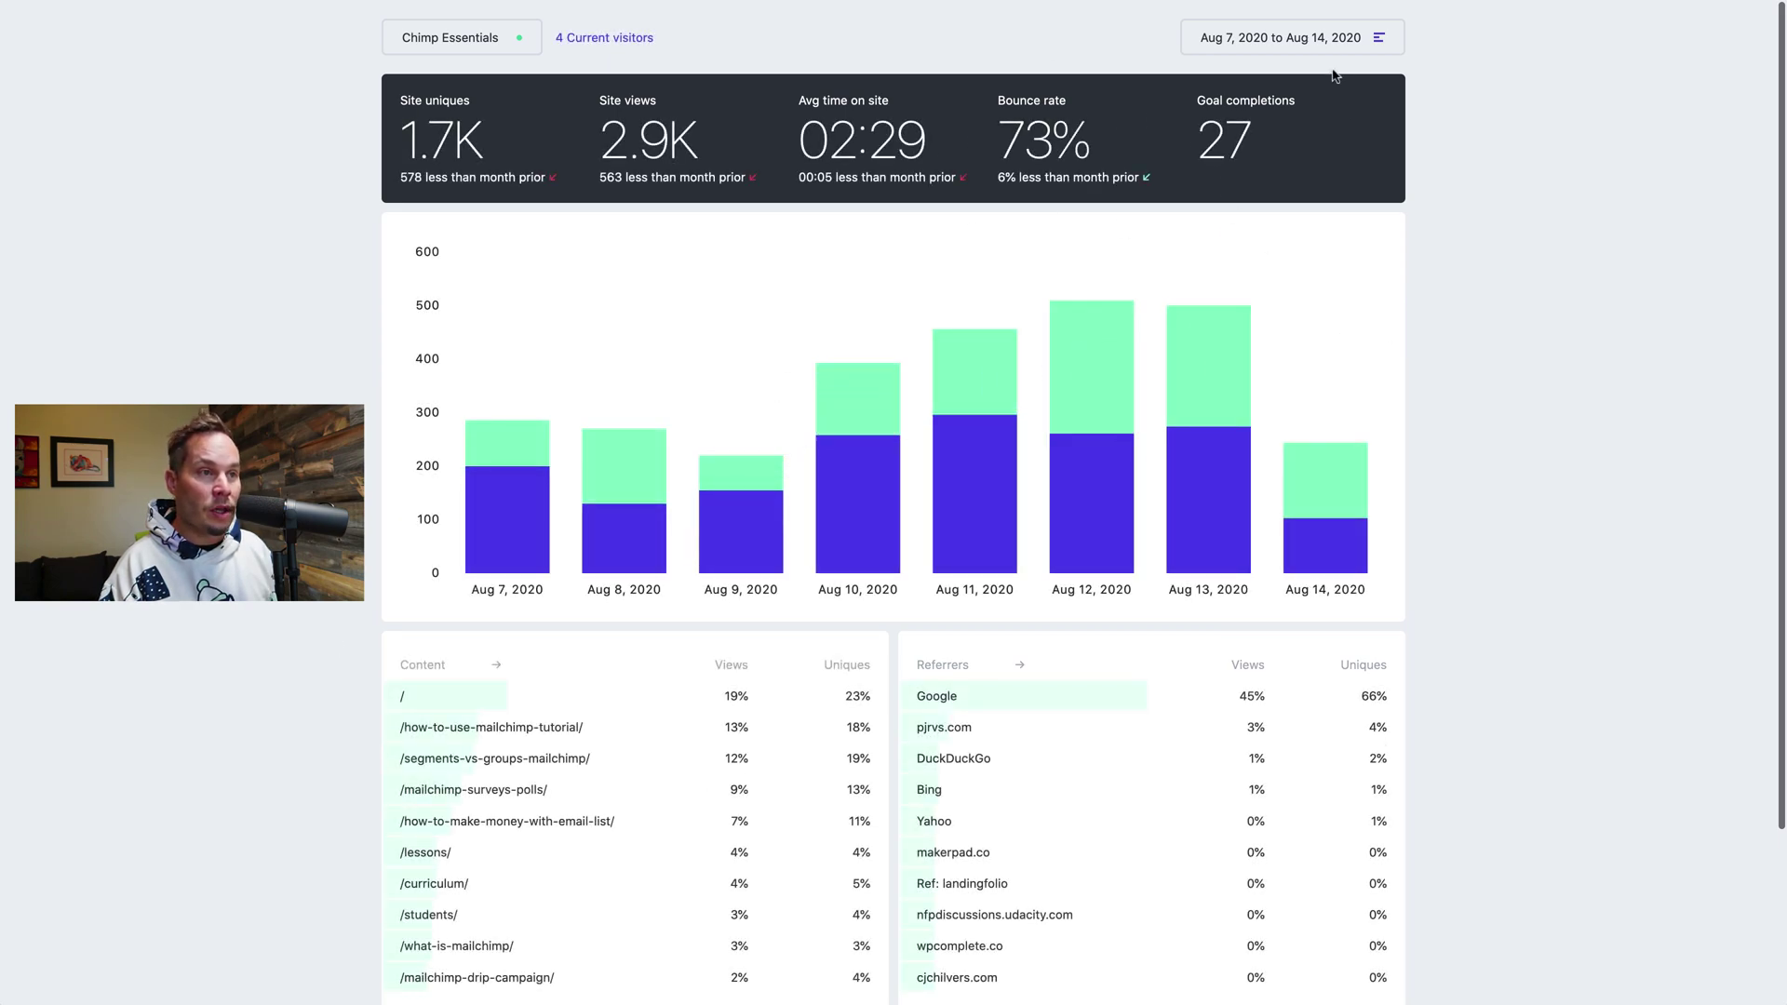
{"action": "left_click", "coordinate": [1326, 42]}
{"action": "left_click", "coordinate": [913, 185]}
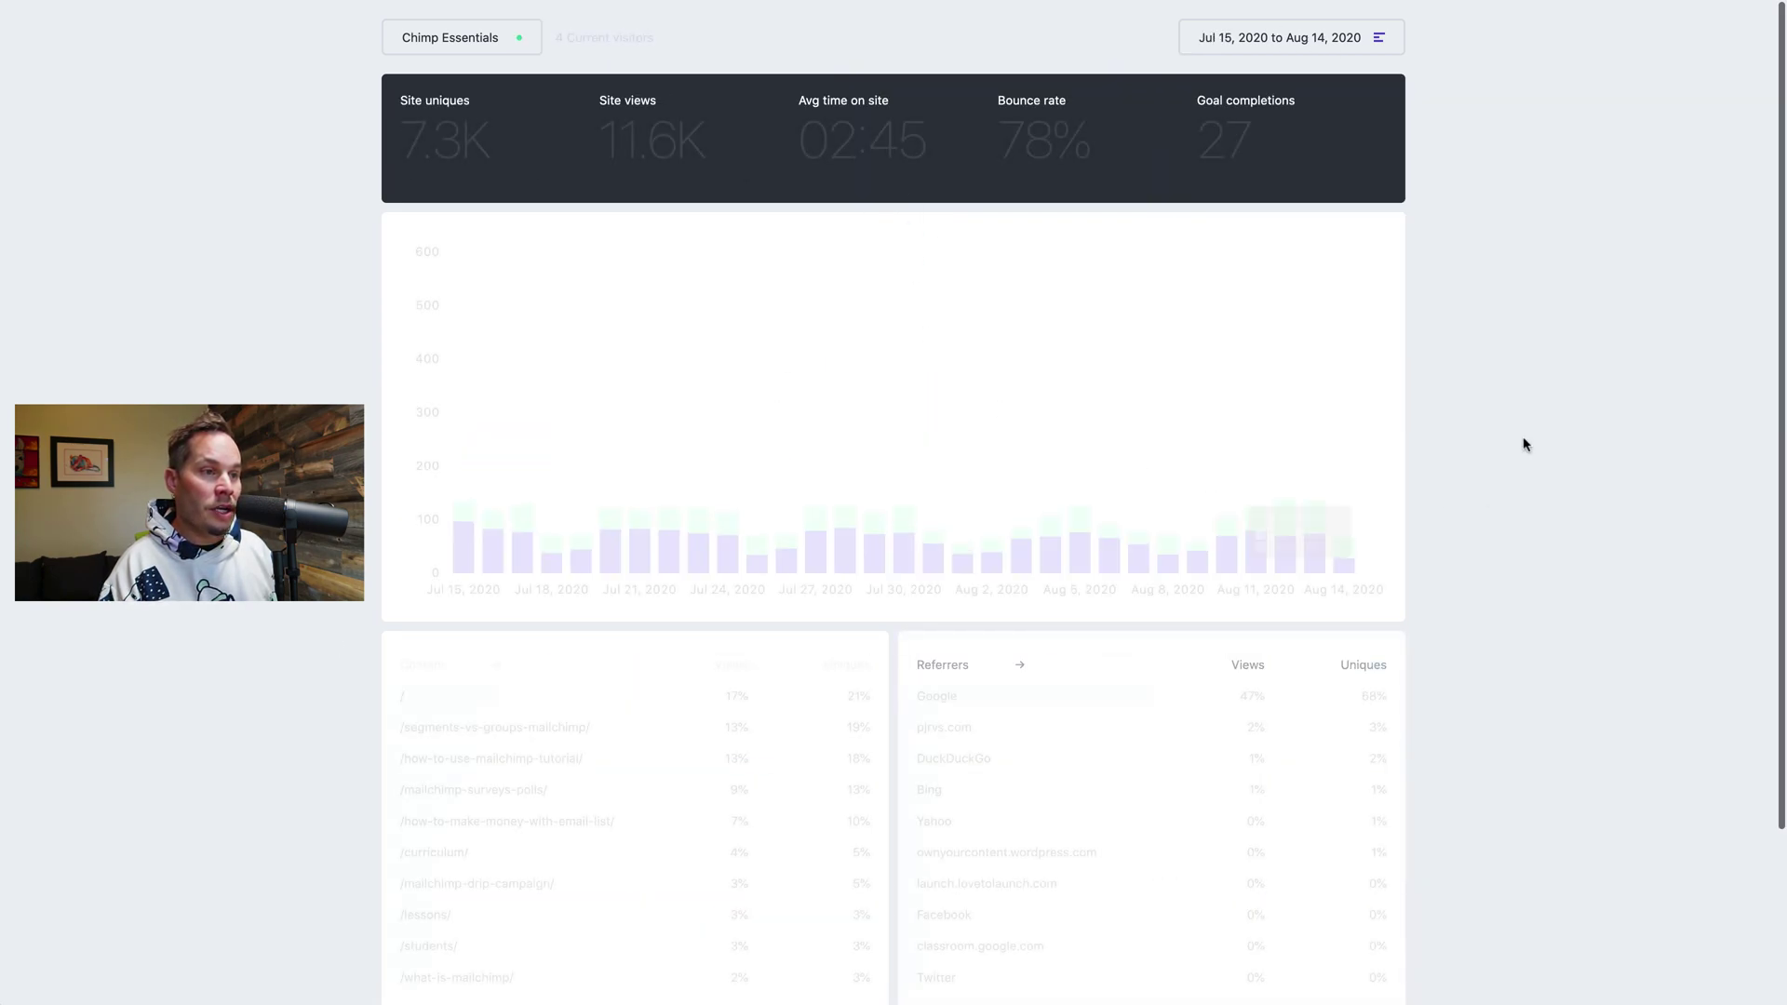
Apply a custom date range from August 4 to August 14, 2020 to the statistics
{"action": "left_click", "coordinate": [1330, 53]}
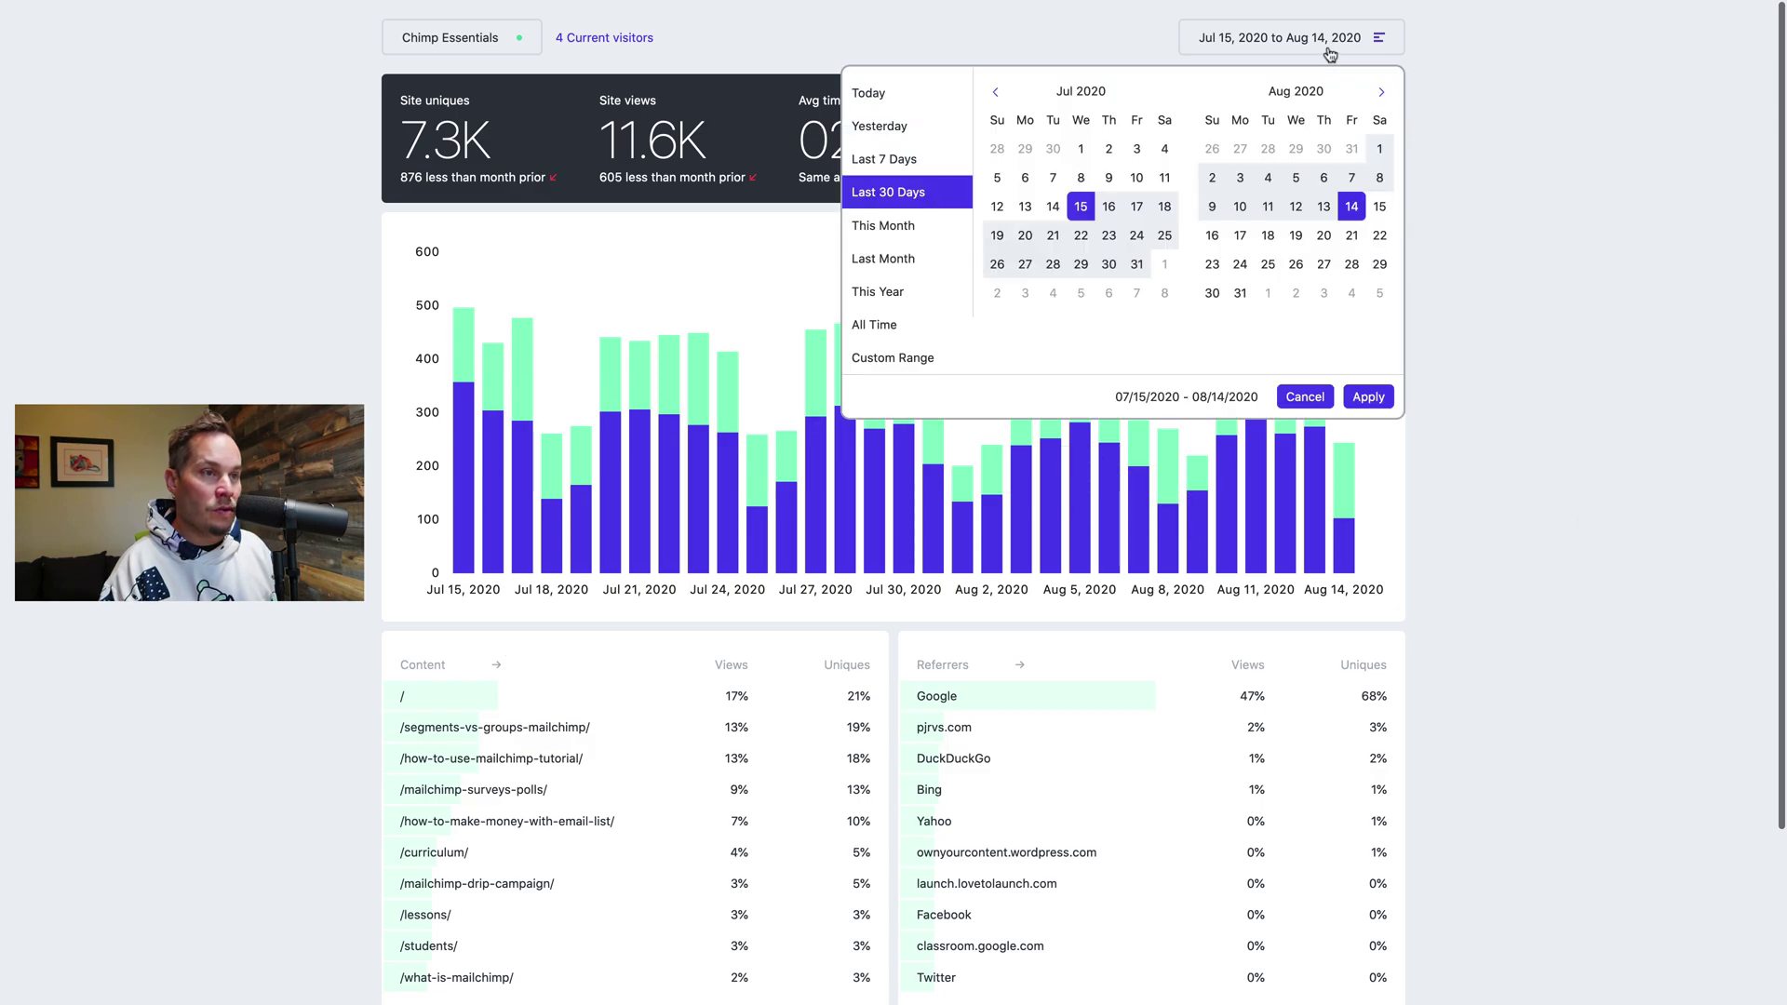
{"action": "left_click", "coordinate": [1268, 177]}
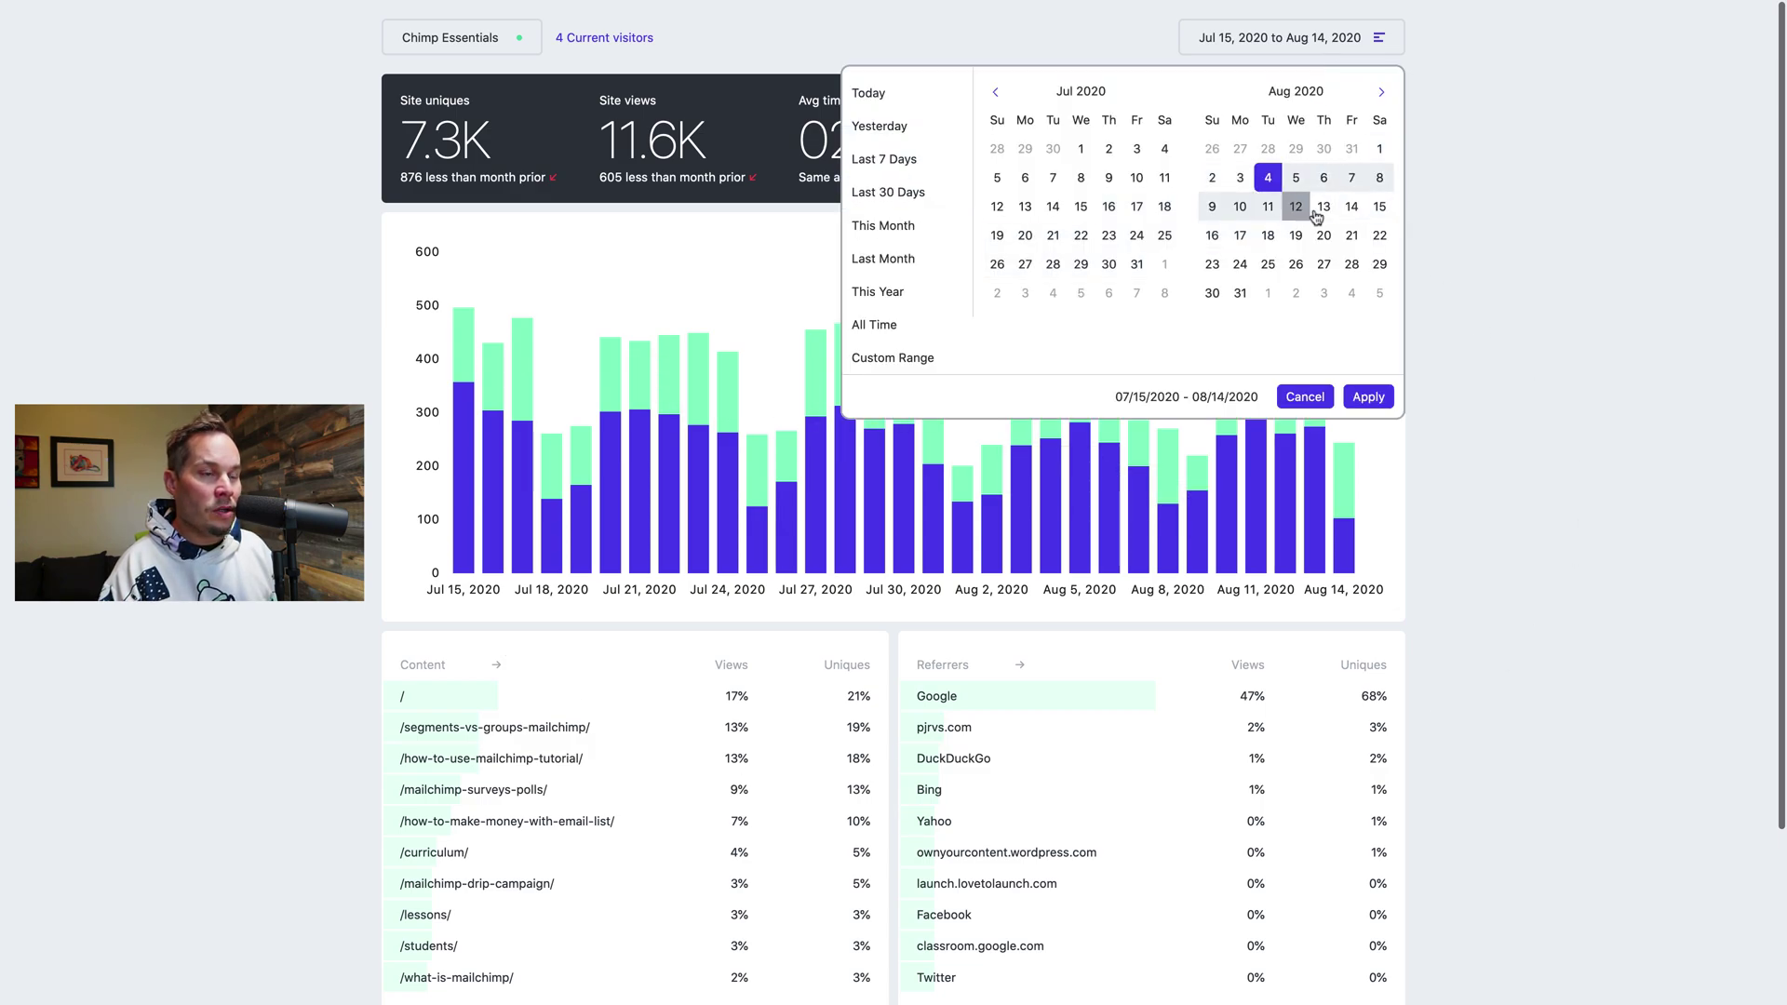
{"action": "left_click", "coordinate": [1352, 209]}
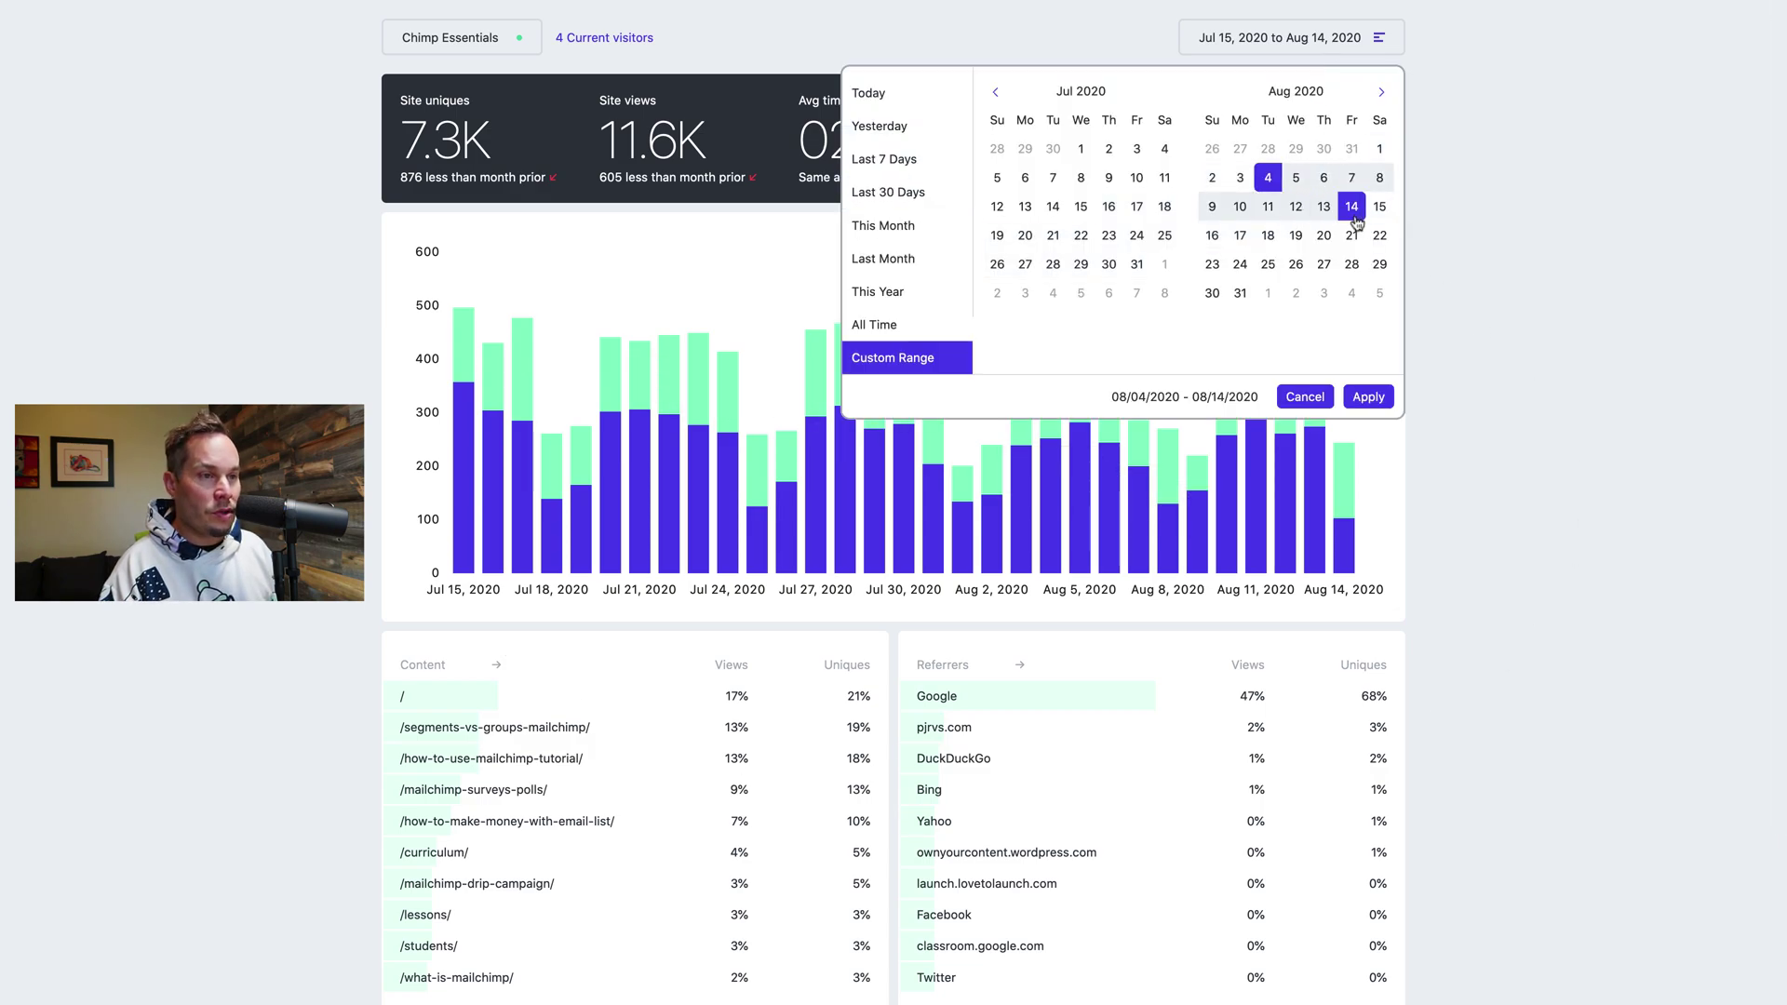
{"action": "left_click", "coordinate": [1368, 397]}
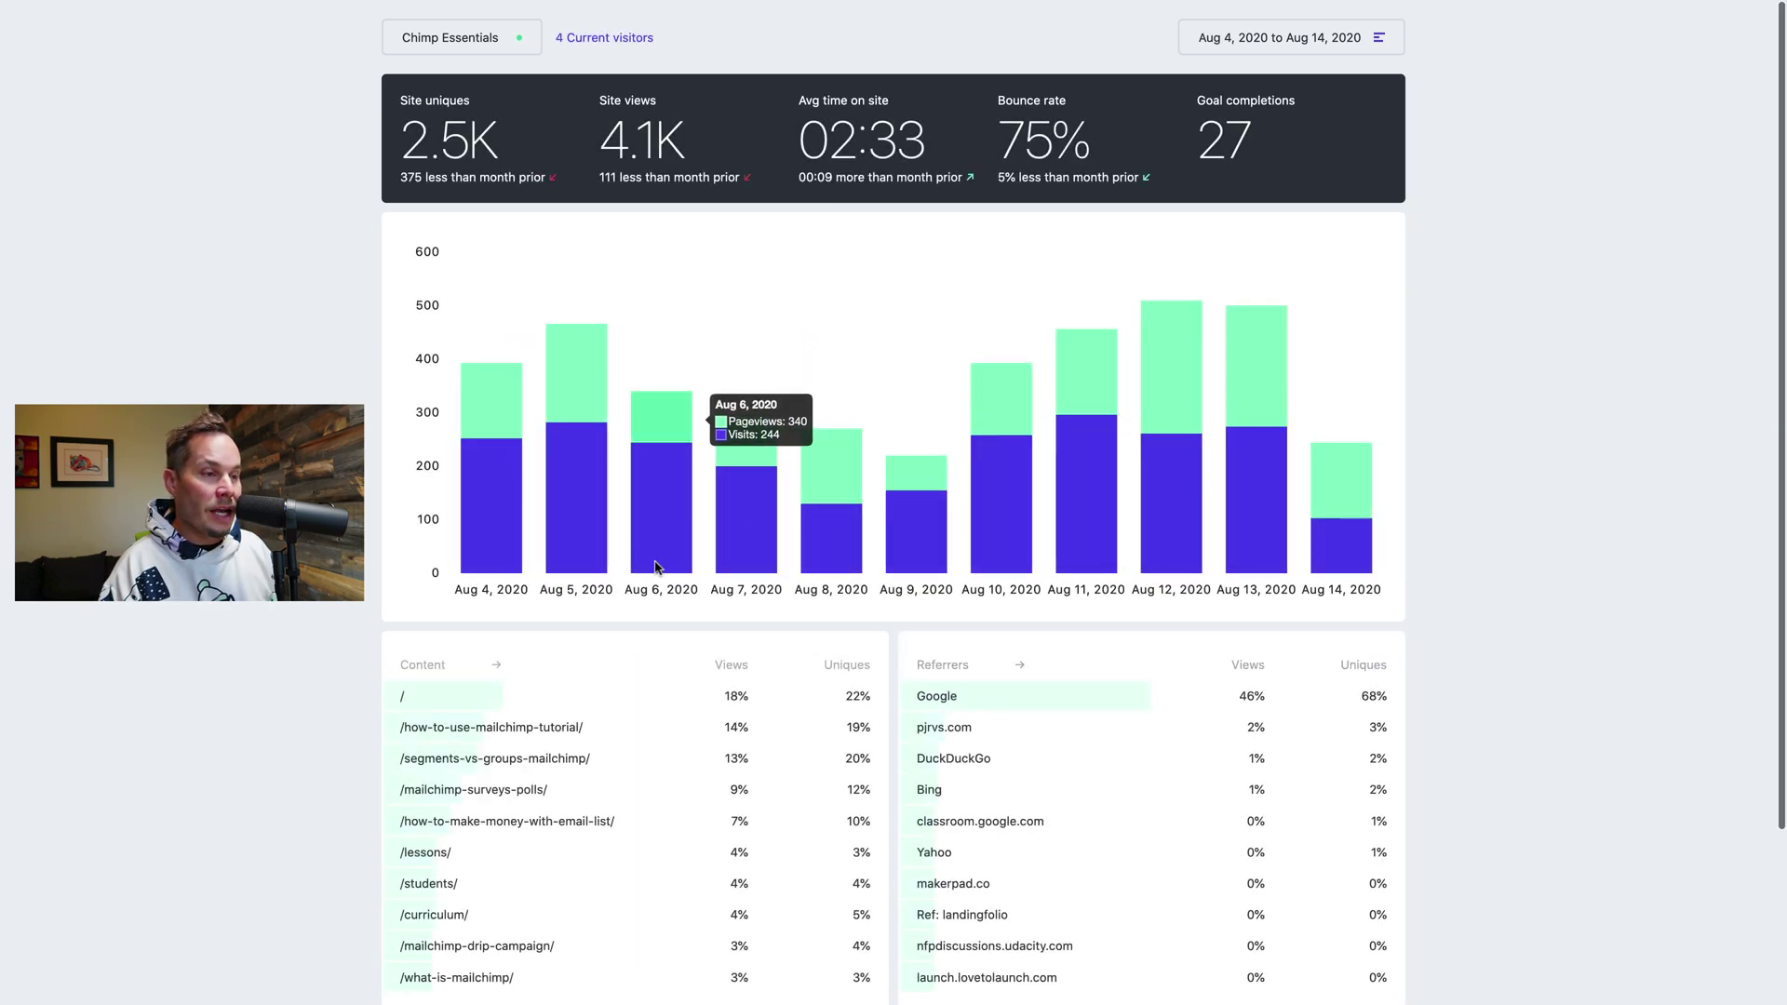
Switch the reporting period to Last 7 Days and then to Today
{"action": "left_click", "coordinate": [1272, 48]}
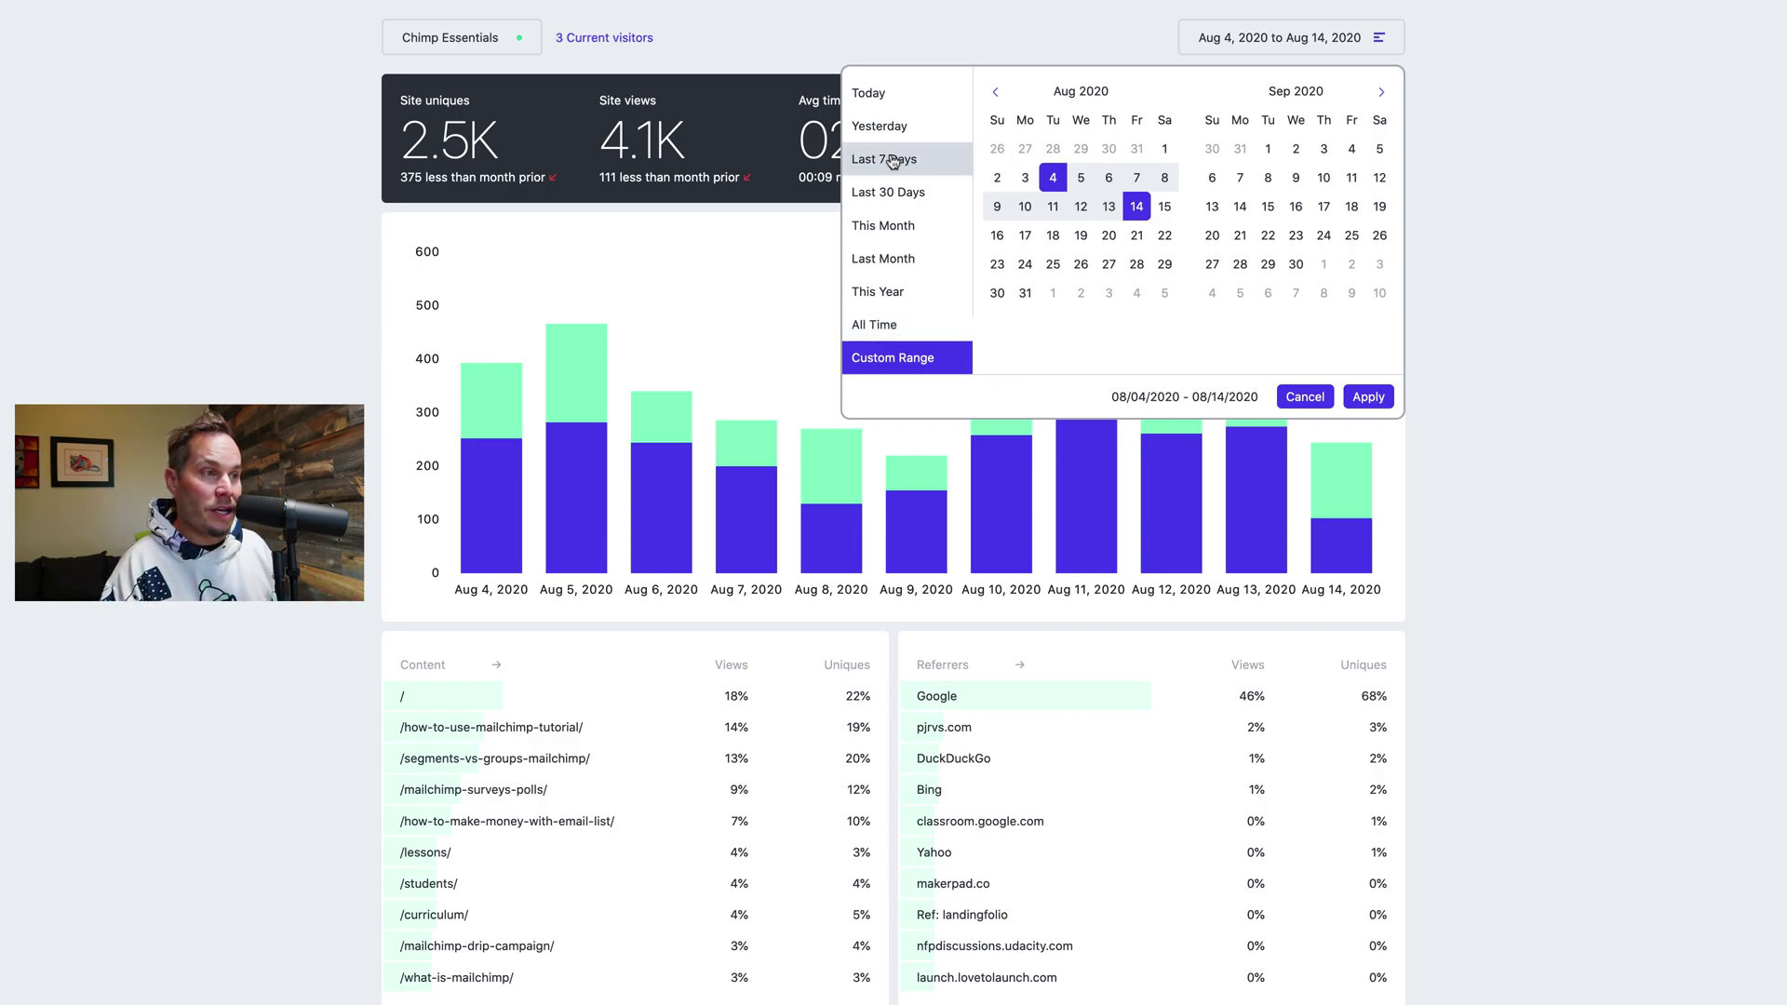
{"action": "left_click", "coordinate": [892, 162]}
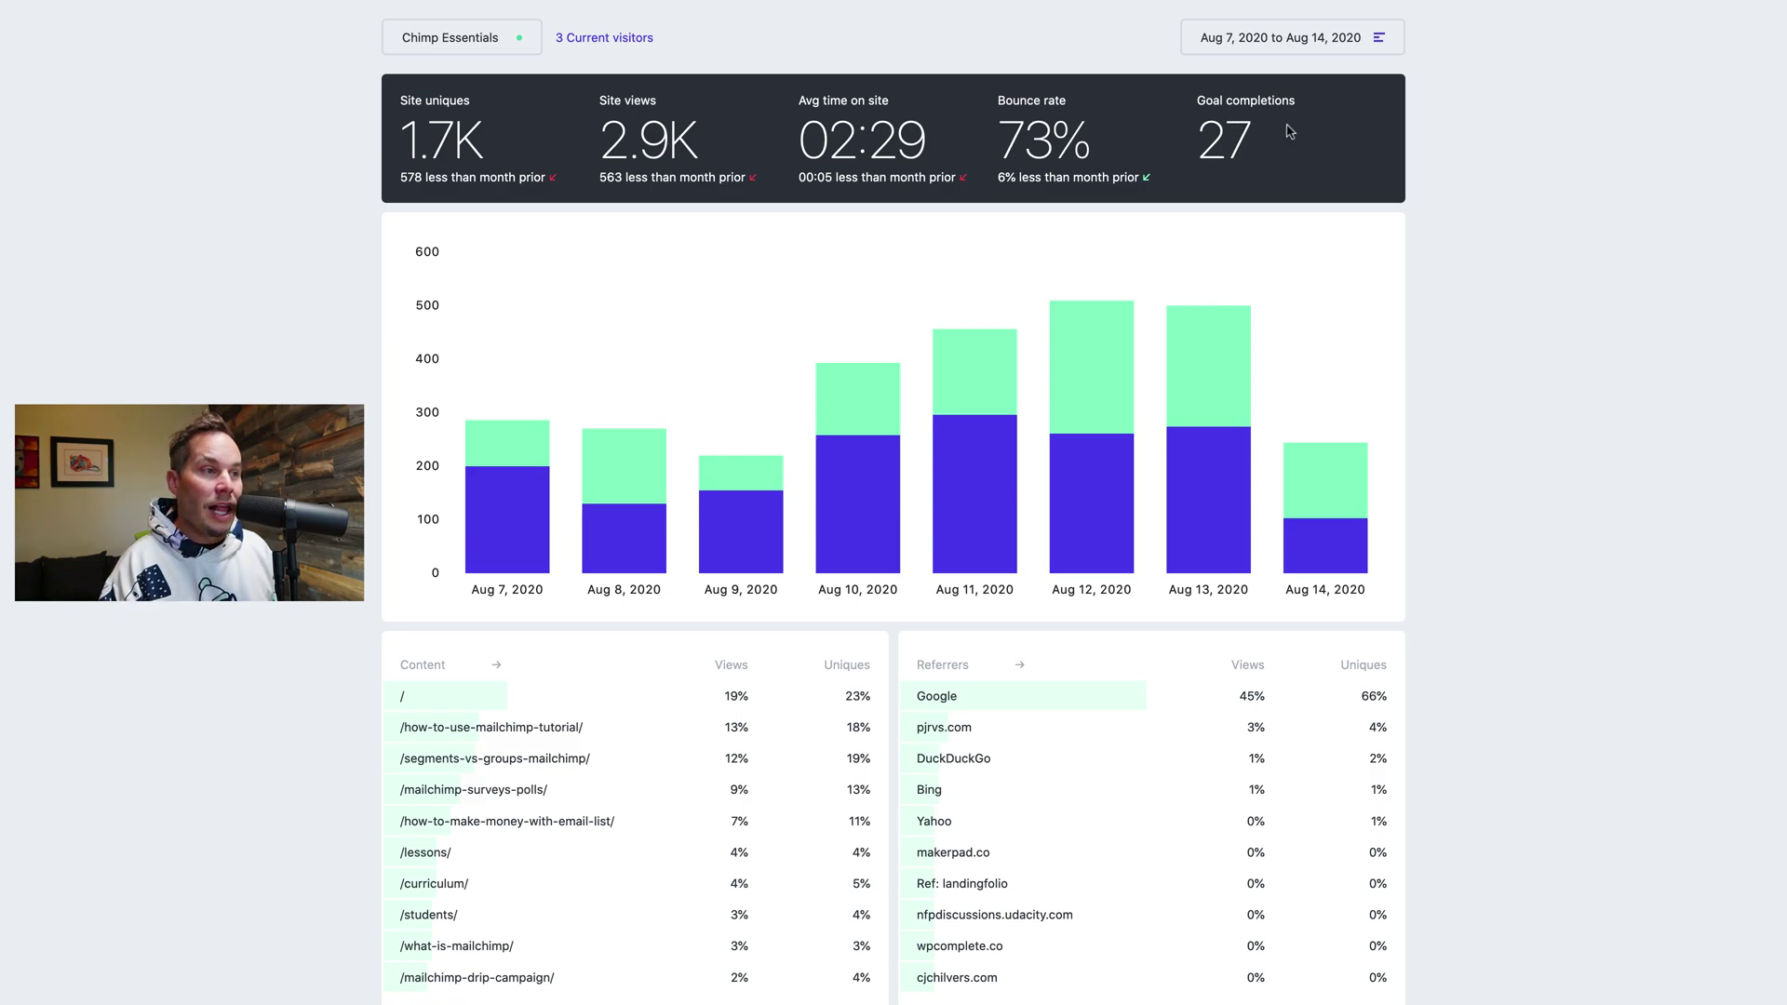
{"action": "left_click", "coordinate": [1359, 44]}
{"action": "left_click", "coordinate": [912, 93]}
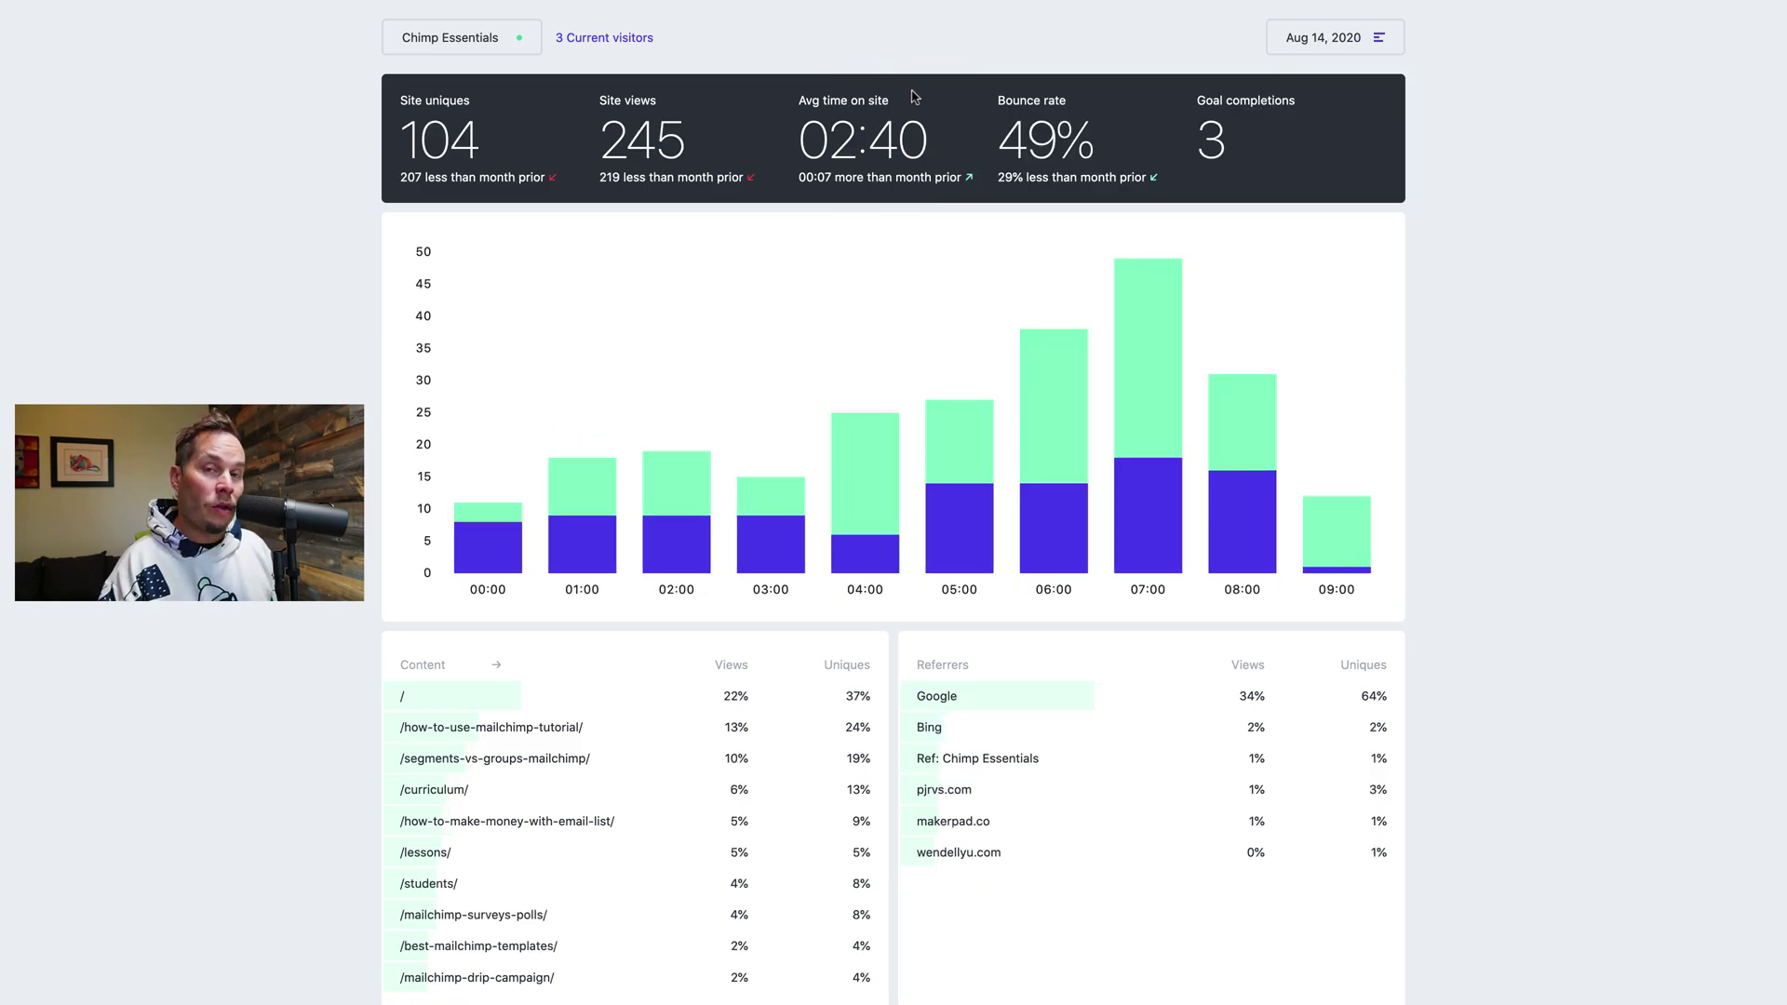
Set the reporting period back to Last 7 Days and inspect the daily pageviews and visits in the bar chart
{"action": "left_click", "coordinate": [1340, 37]}
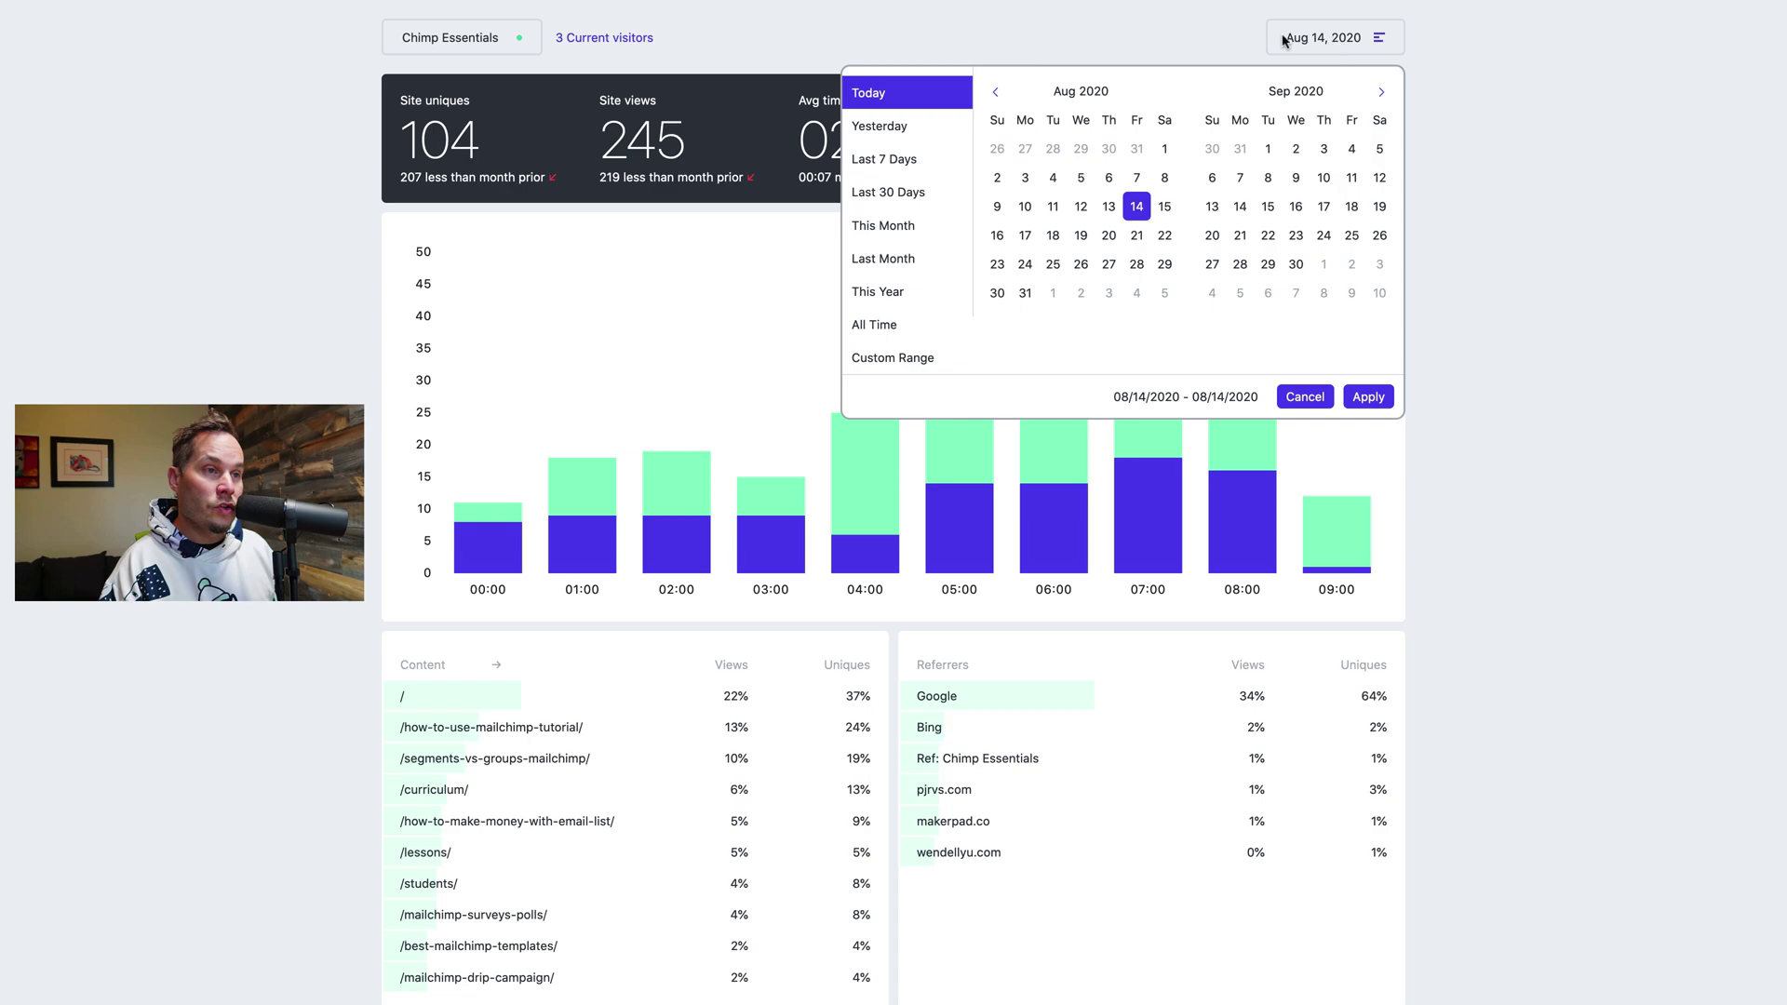
{"action": "left_click", "coordinate": [889, 159]}
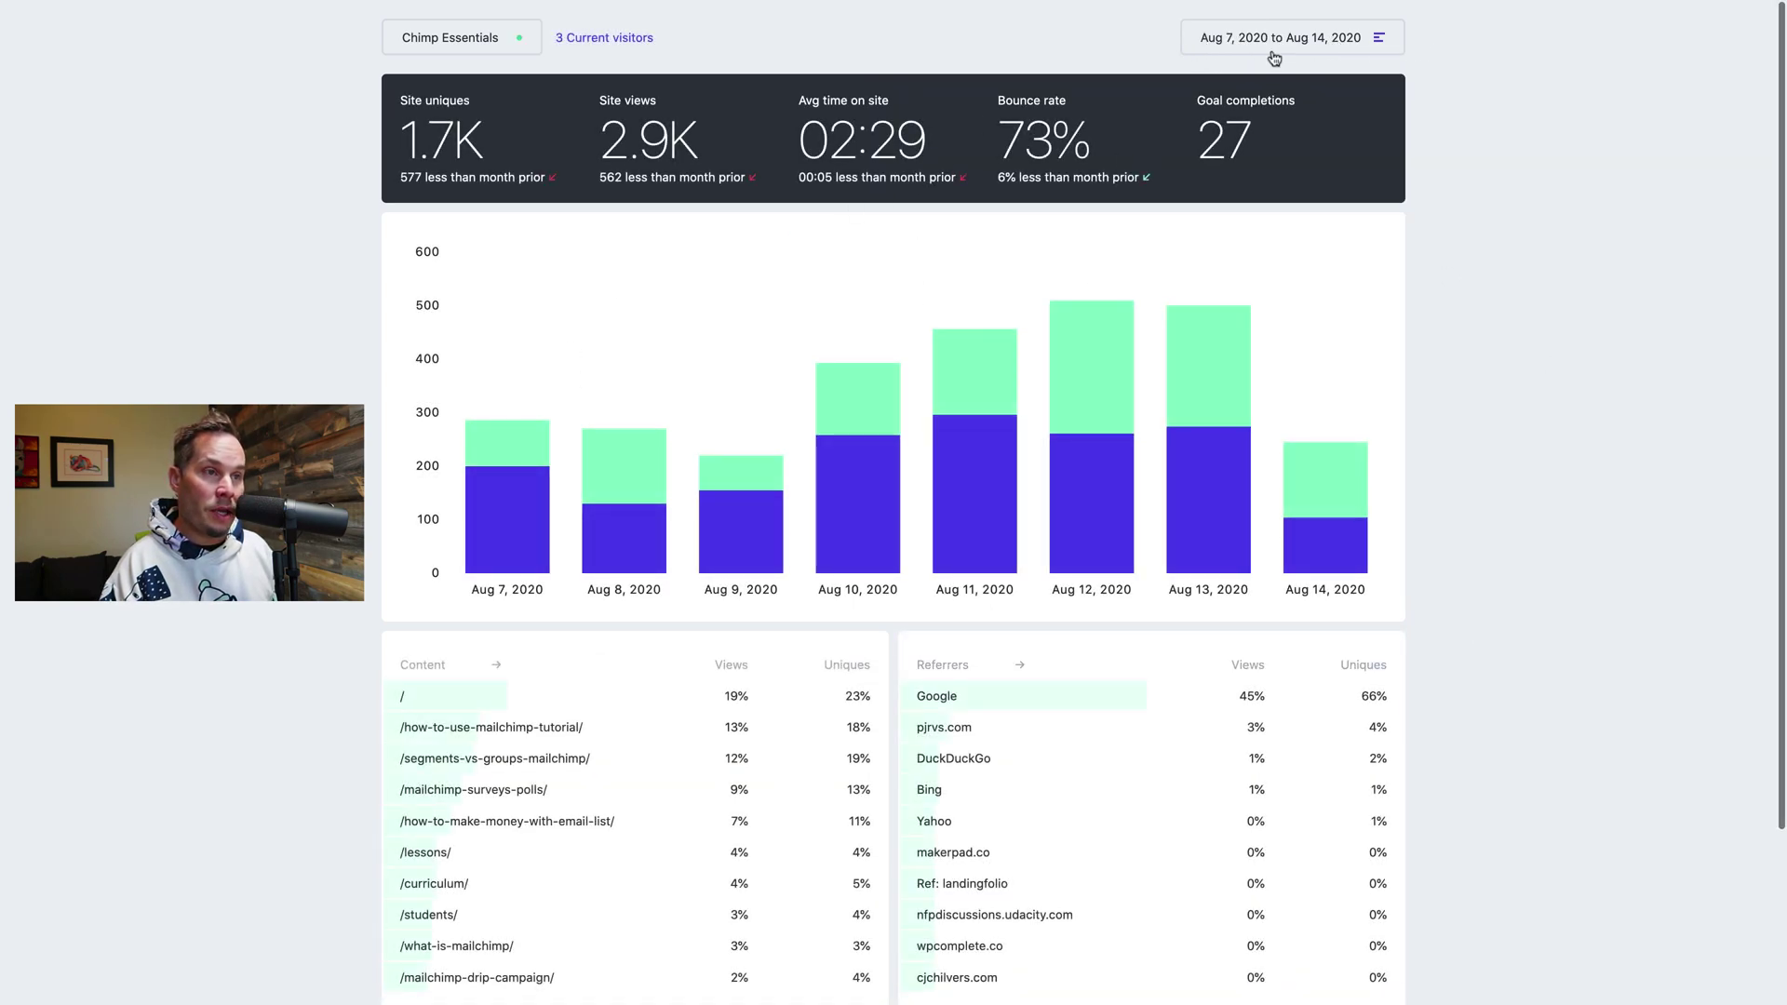
{"action": "mouse_move", "coordinate": [1349, 511]}
{"action": "mouse_move", "coordinate": [1199, 499]}
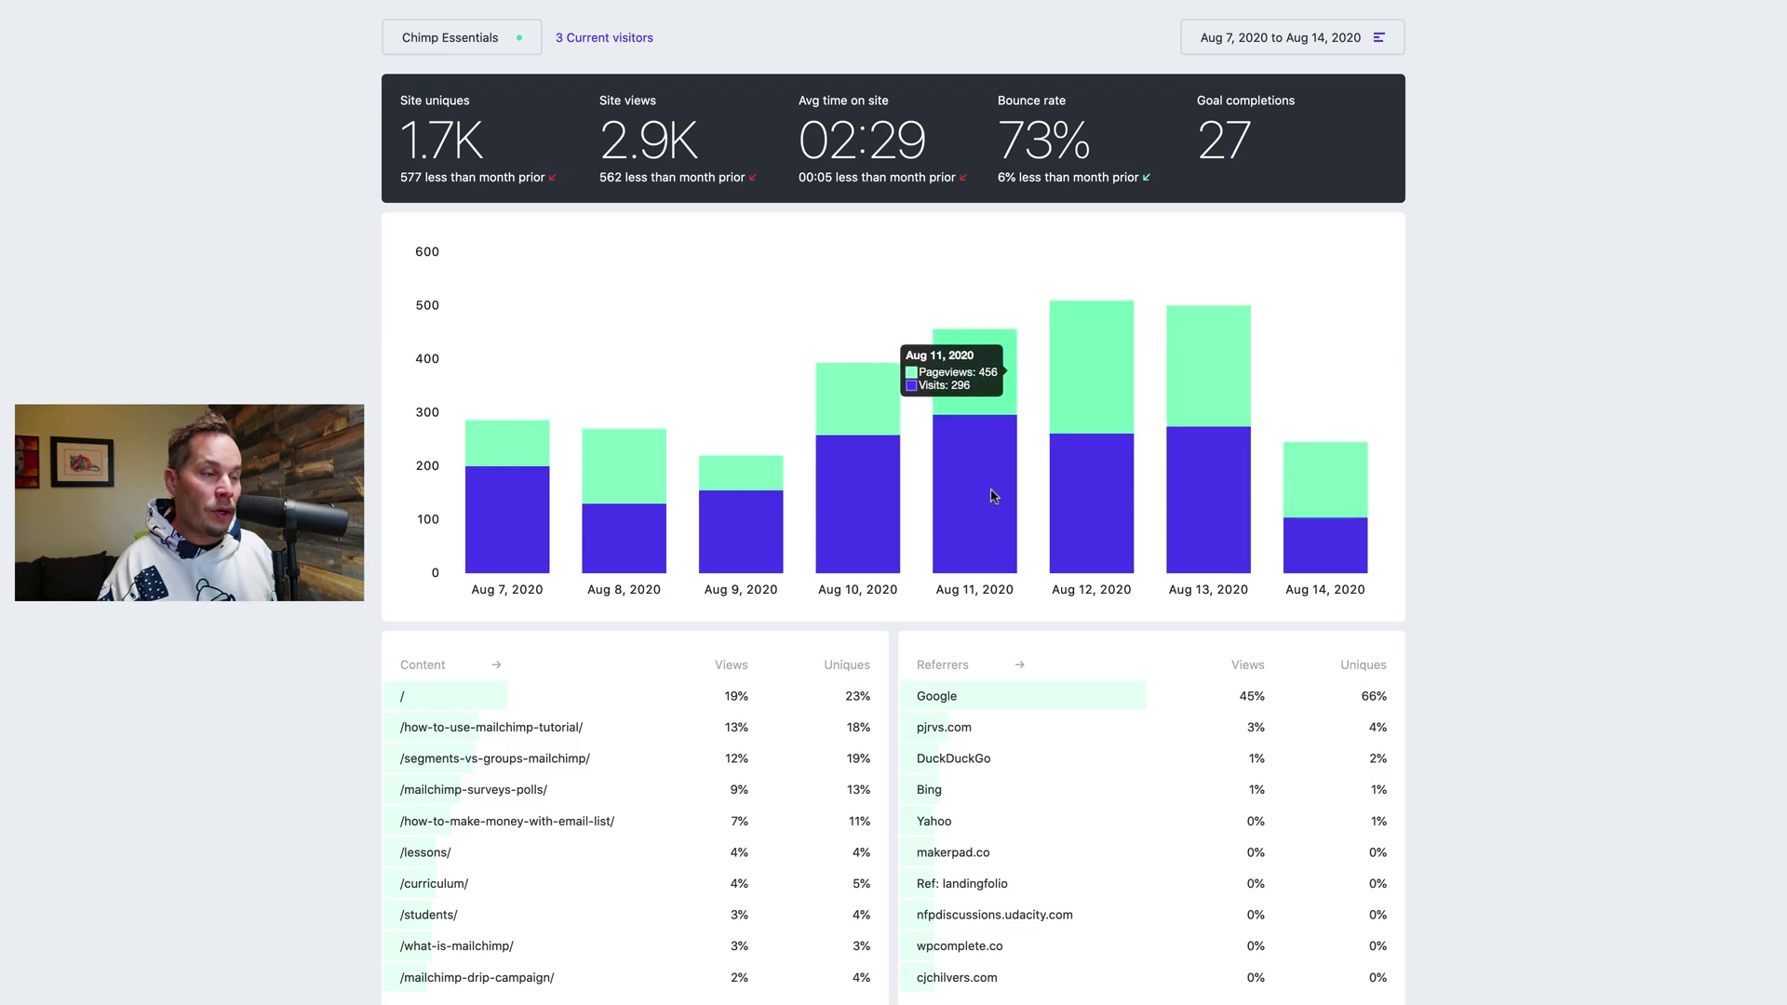
{"action": "mouse_move", "coordinate": [771, 519]}
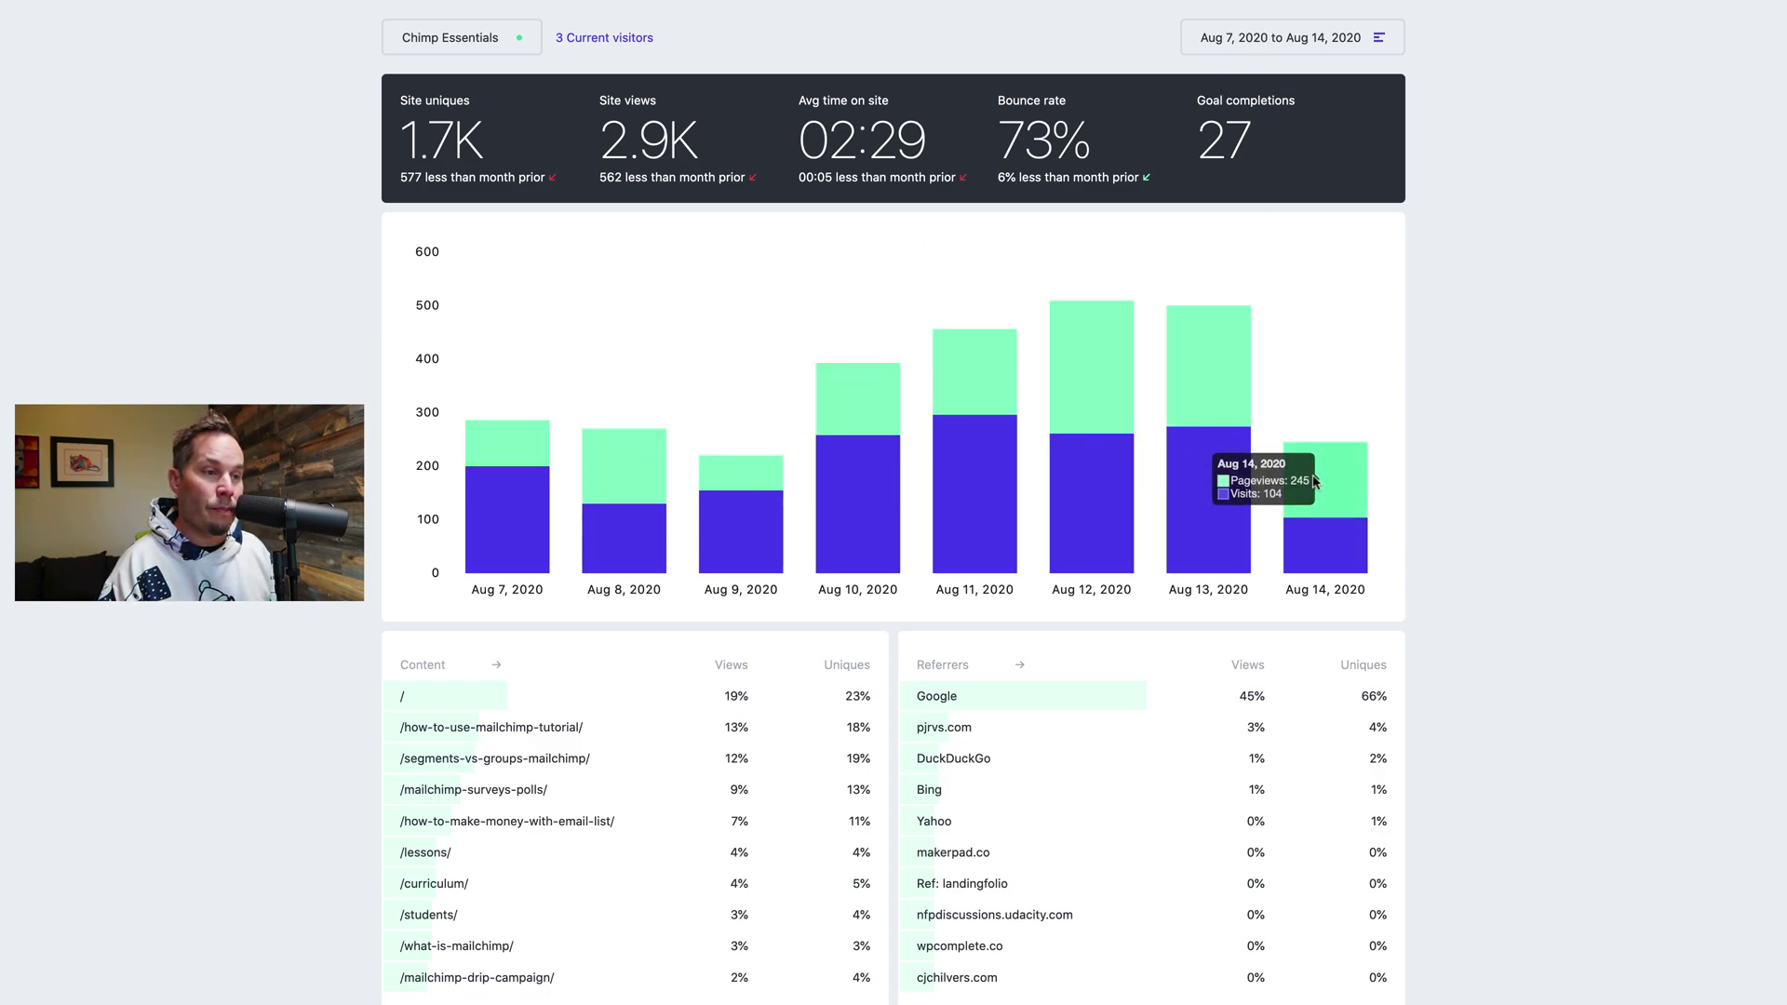
{"action": "mouse_move", "coordinate": [1305, 391]}
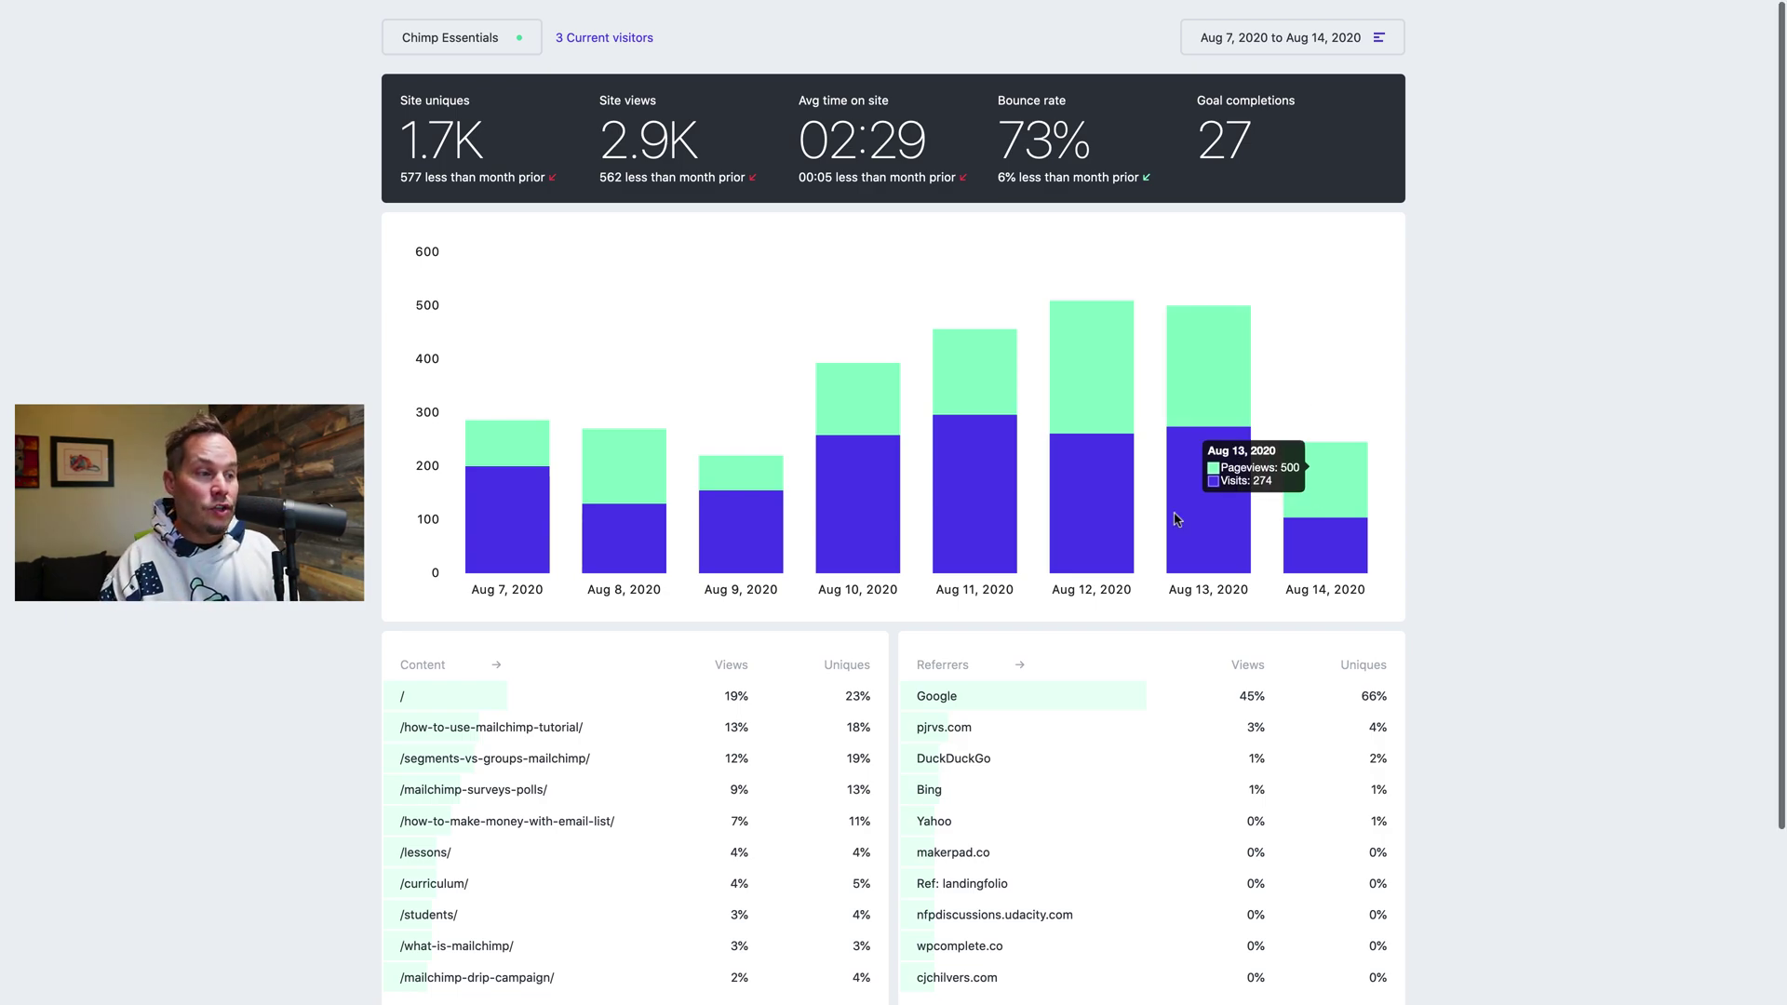
Examine the content and referrer tables and the summary figures above the chart
{"action": "scroll", "coordinate": [898, 702], "scroll_direction": "down", "scroll_amount": 1}
{"action": "scroll", "coordinate": [902, 707], "scroll_direction": "down", "scroll_amount": 4}
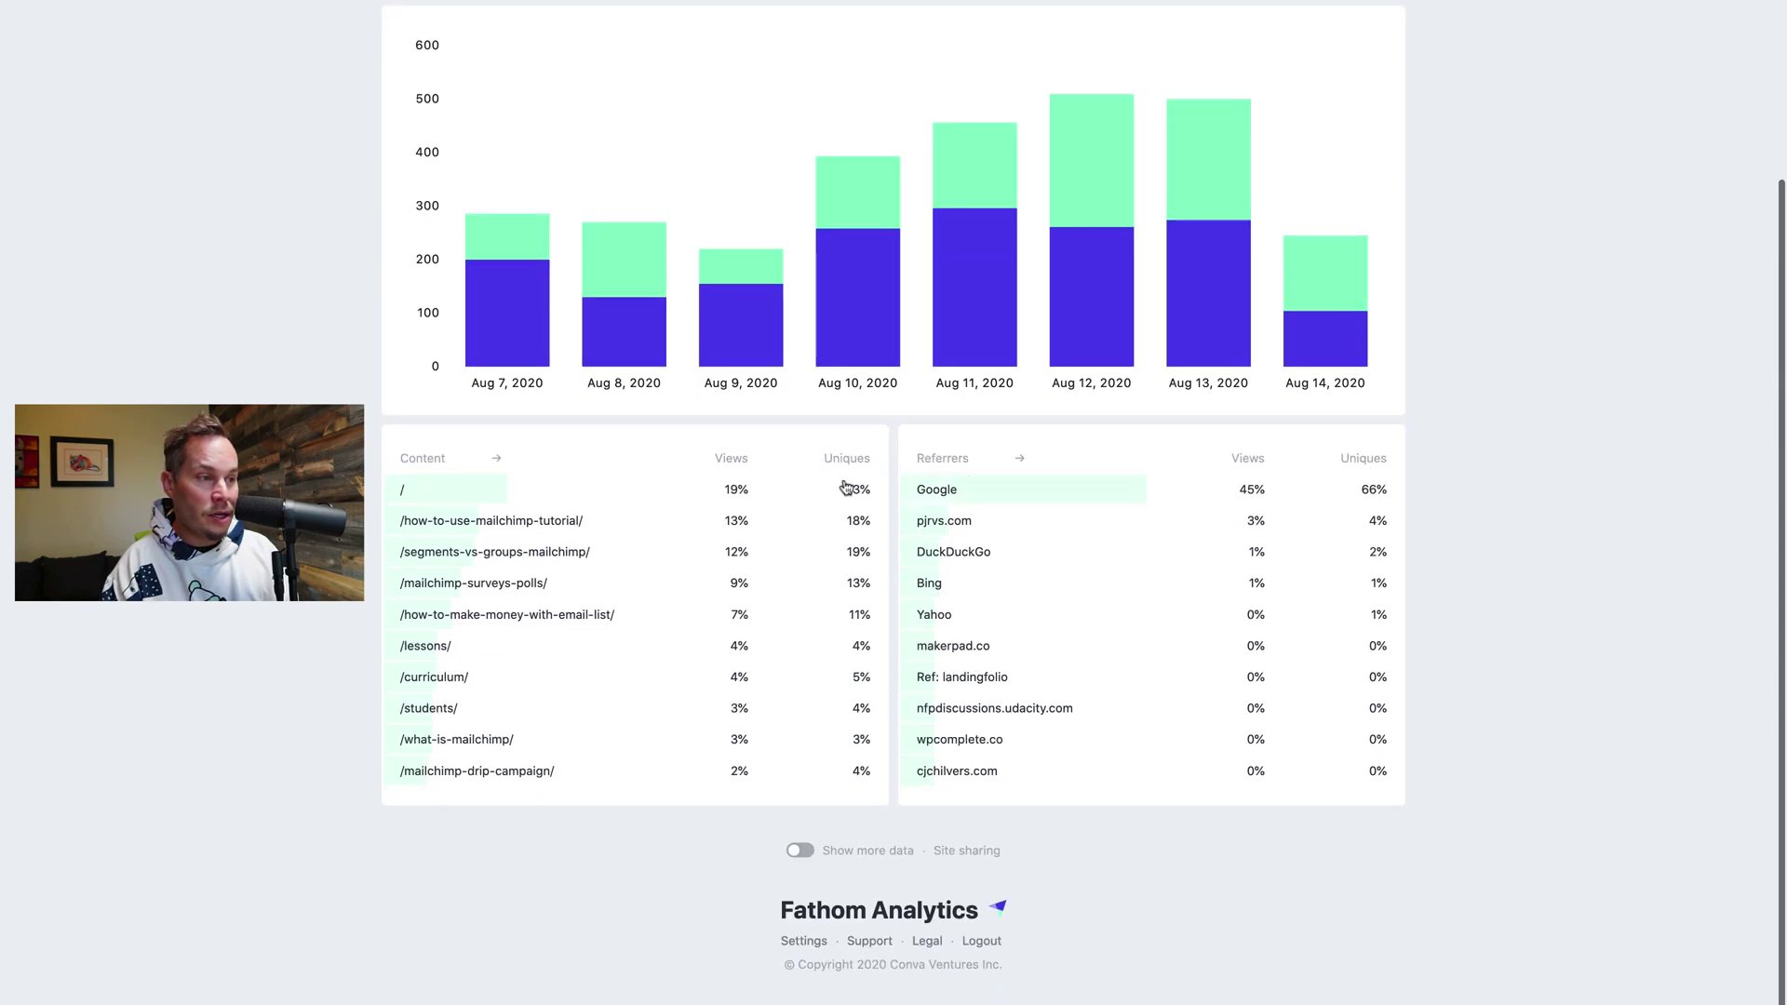
{"action": "scroll", "coordinate": [850, 494], "scroll_direction": "up", "scroll_amount": 5}
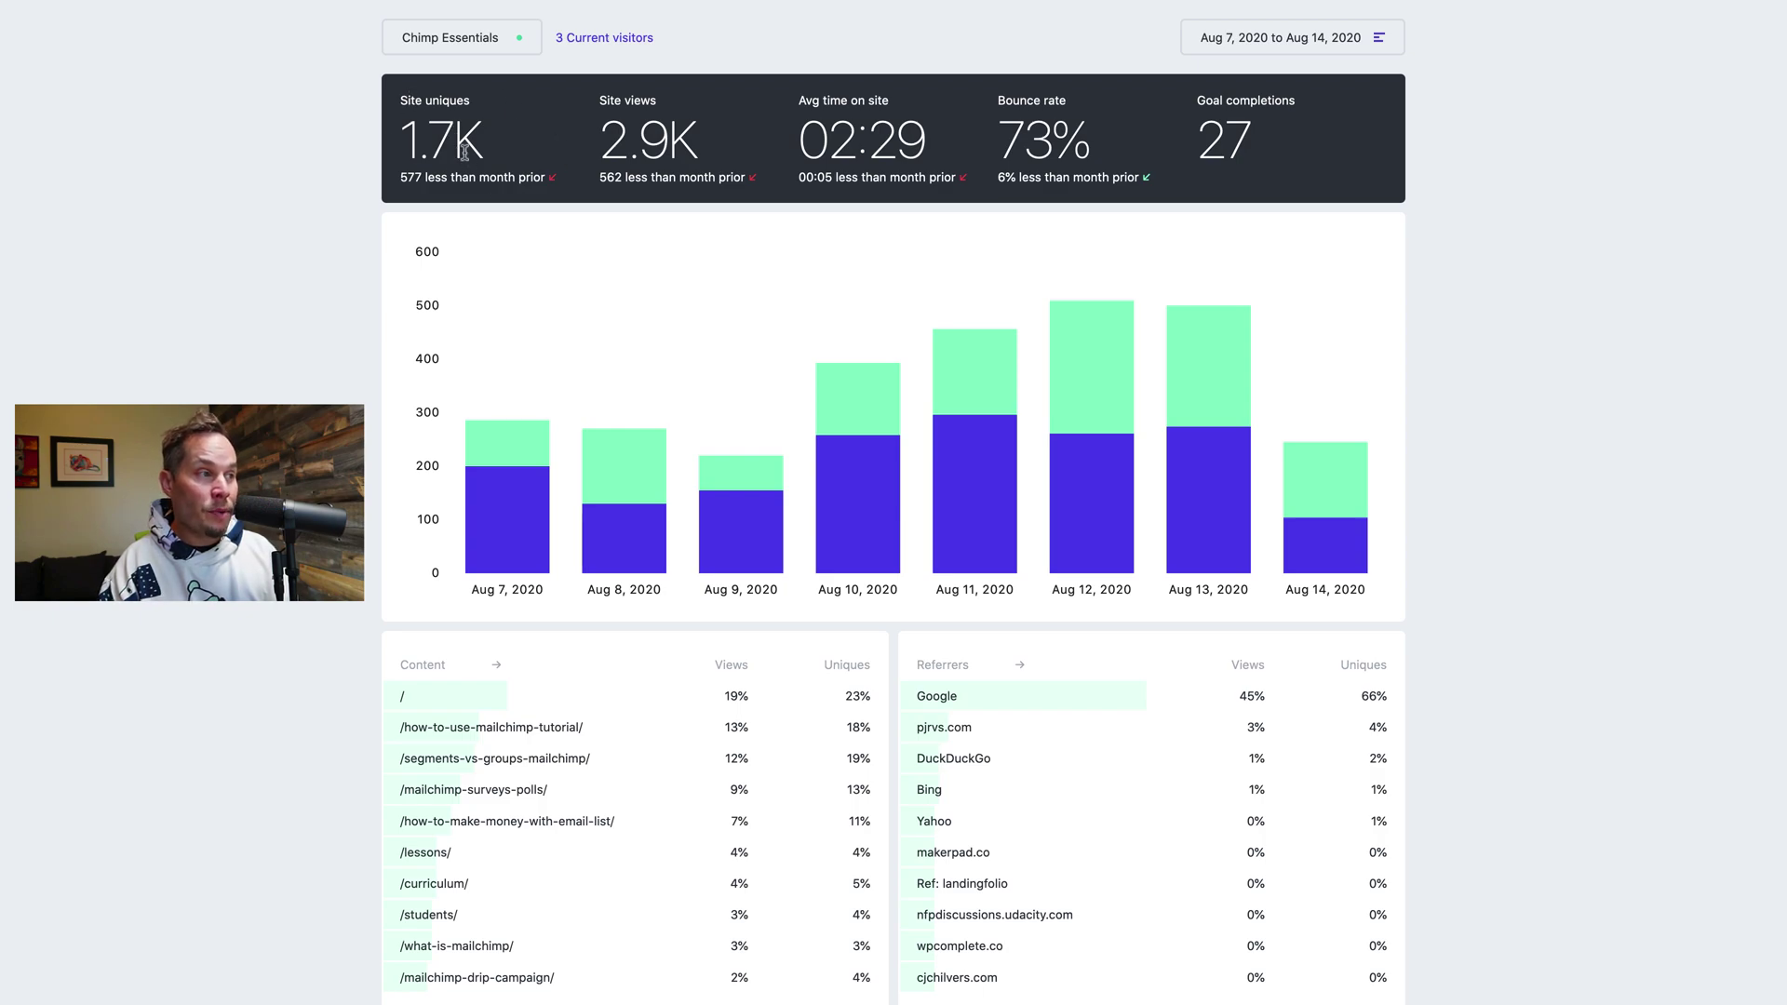
{"action": "mouse_move", "coordinate": [465, 139]}
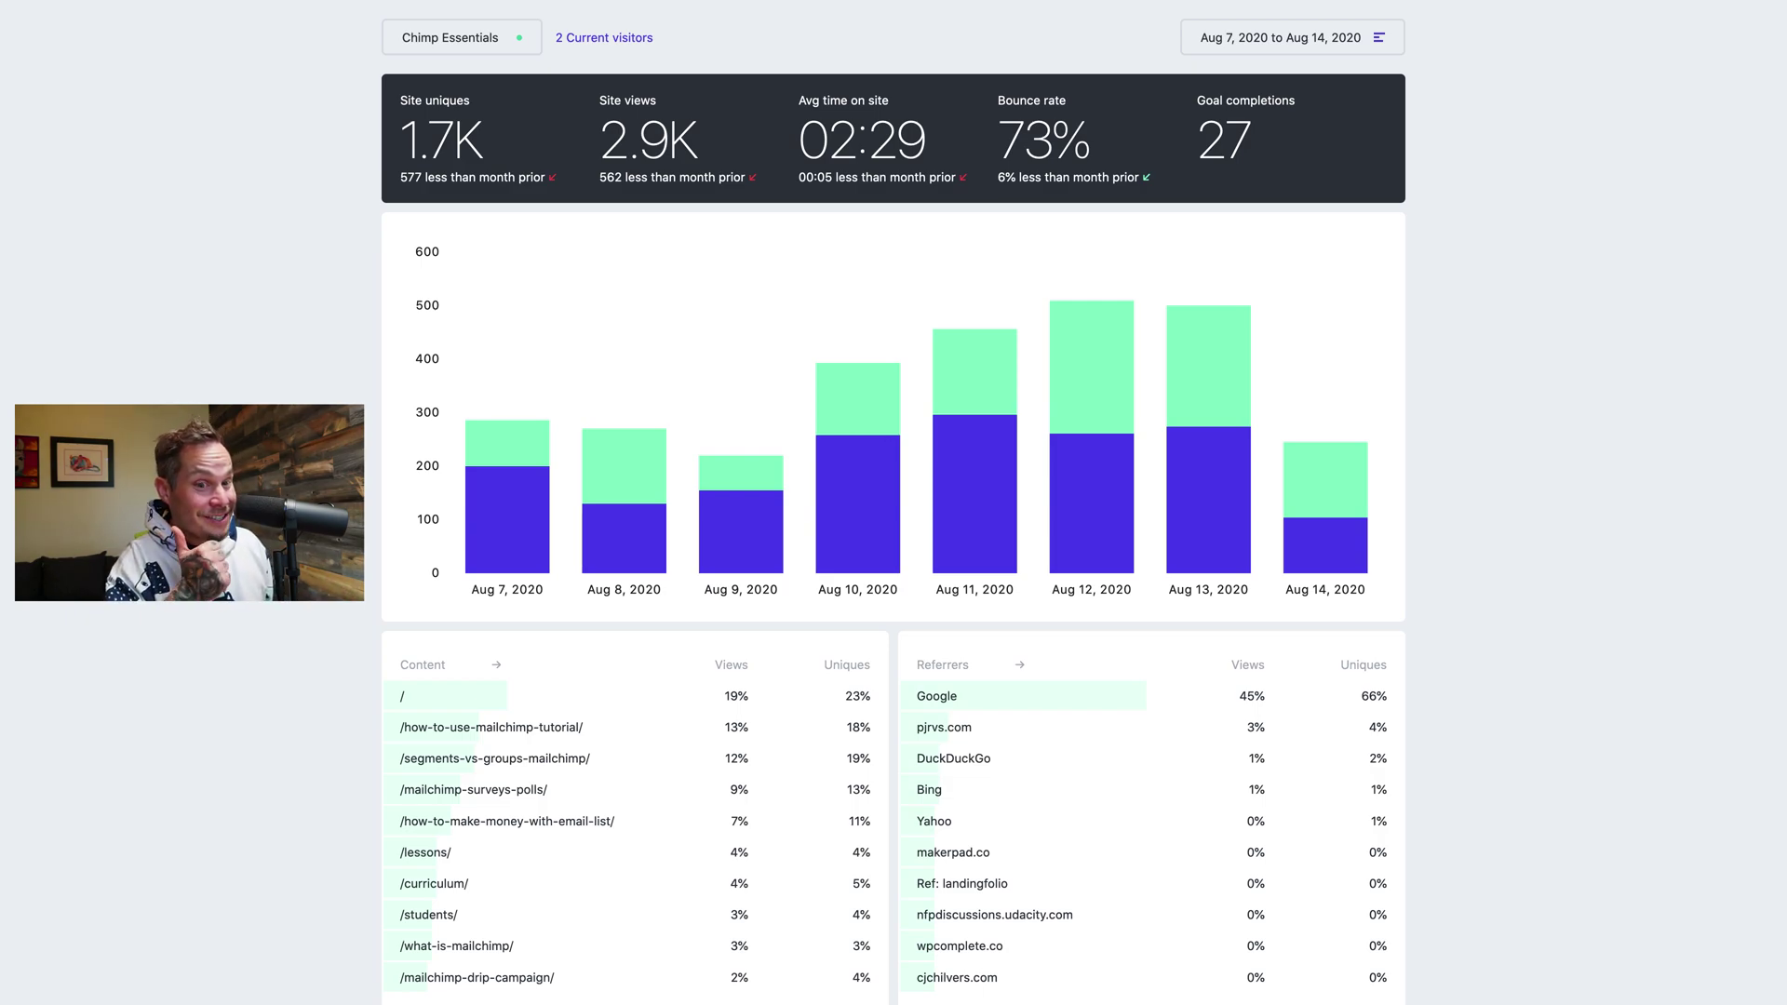
{"action": "scroll", "coordinate": [893, 503], "scroll_direction": "down", "scroll_amount": 3}
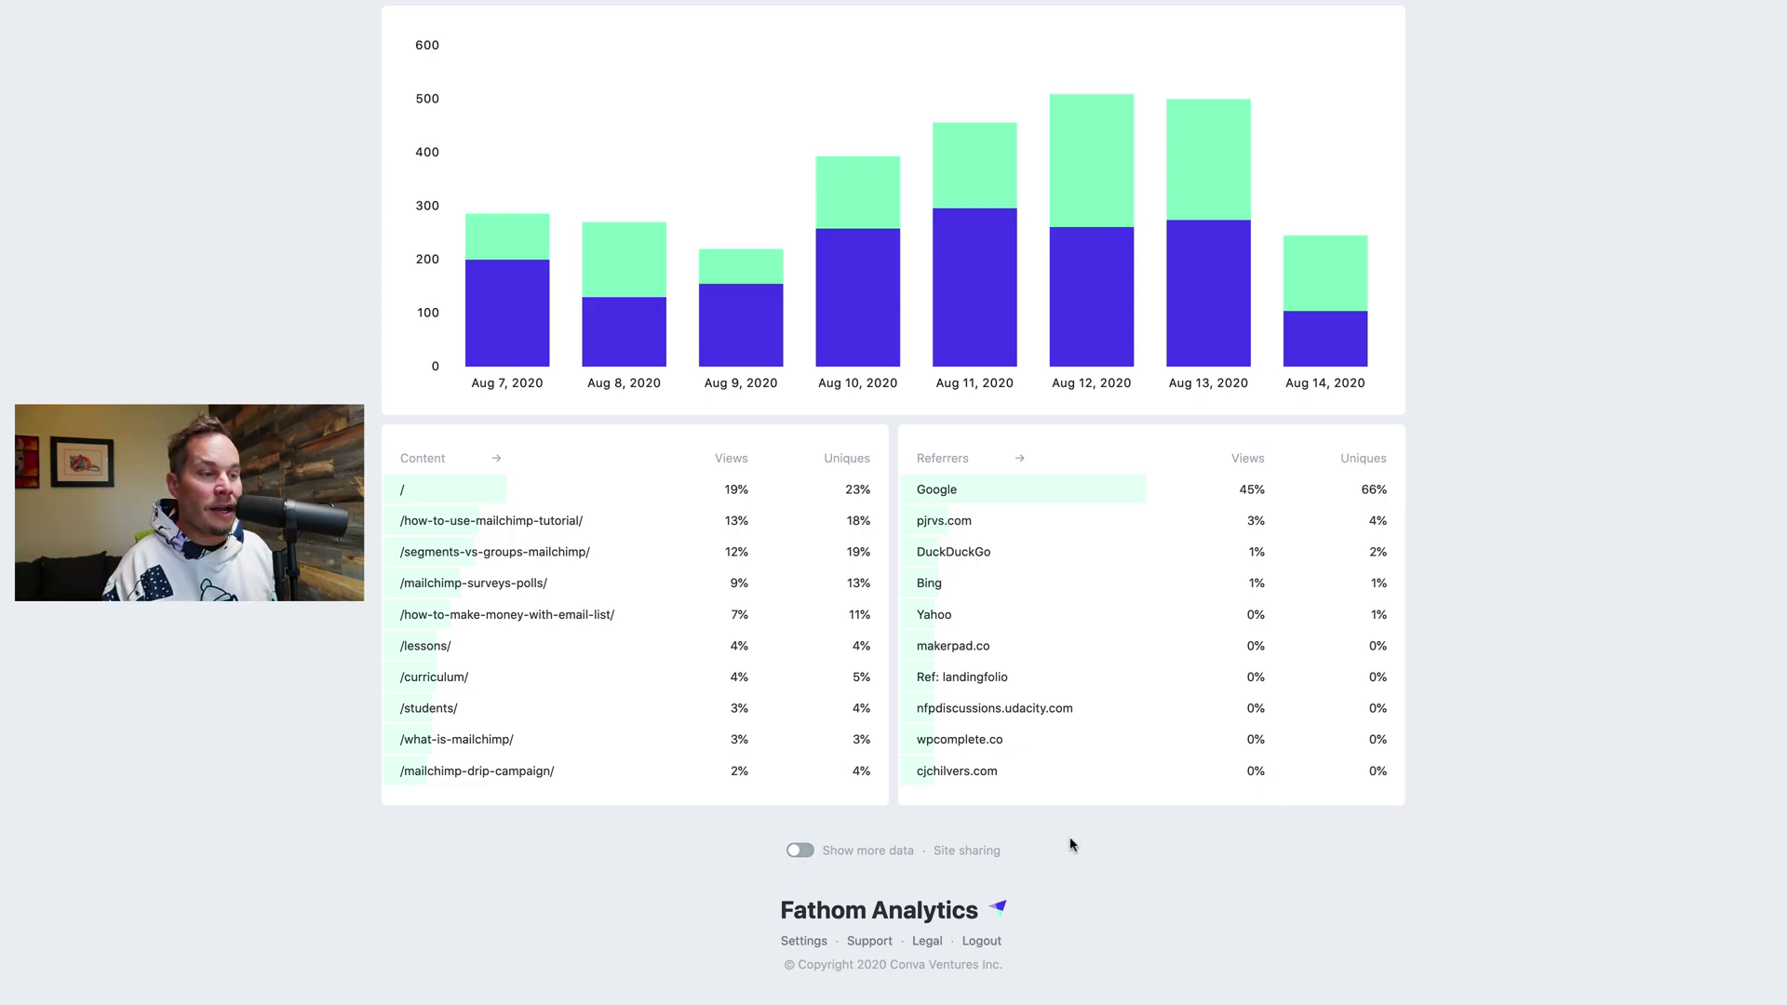
{"action": "scroll", "coordinate": [1164, 242], "scroll_direction": "up", "scroll_amount": 3}
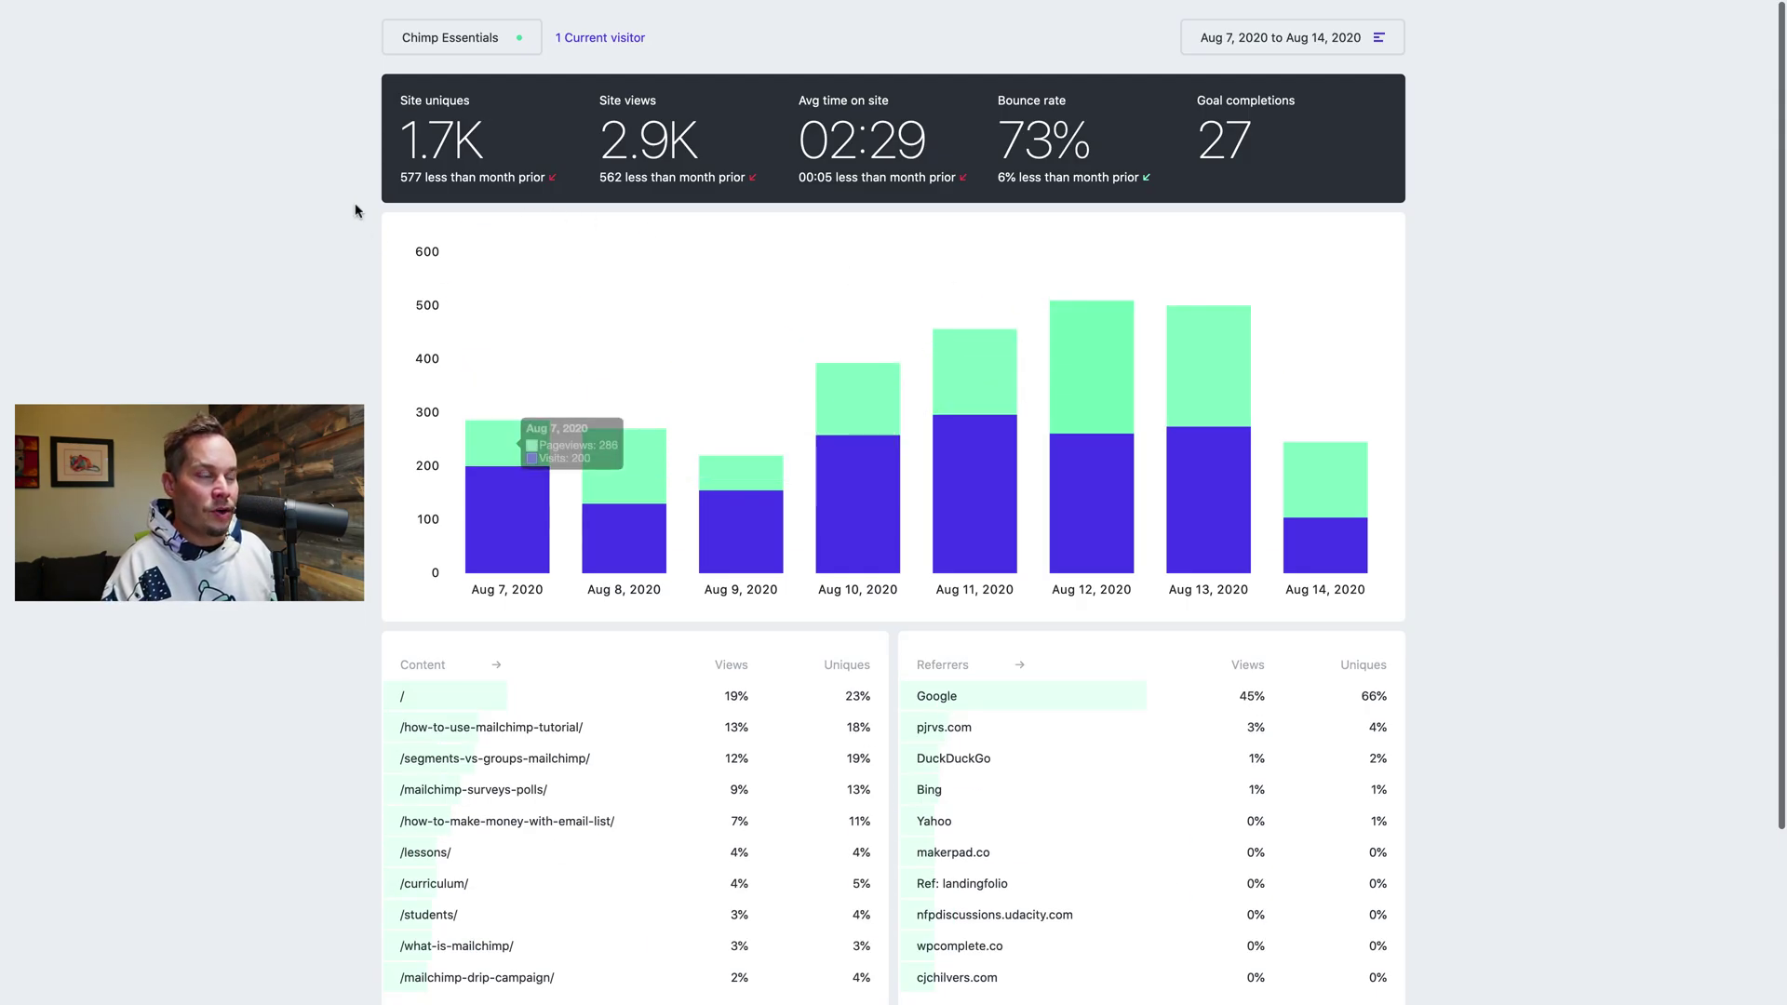
Turn on the option to show more data, switching it off and on again to compare the two dashboard views
{"action": "scroll", "coordinate": [1117, 307], "scroll_direction": "down", "scroll_amount": 3}
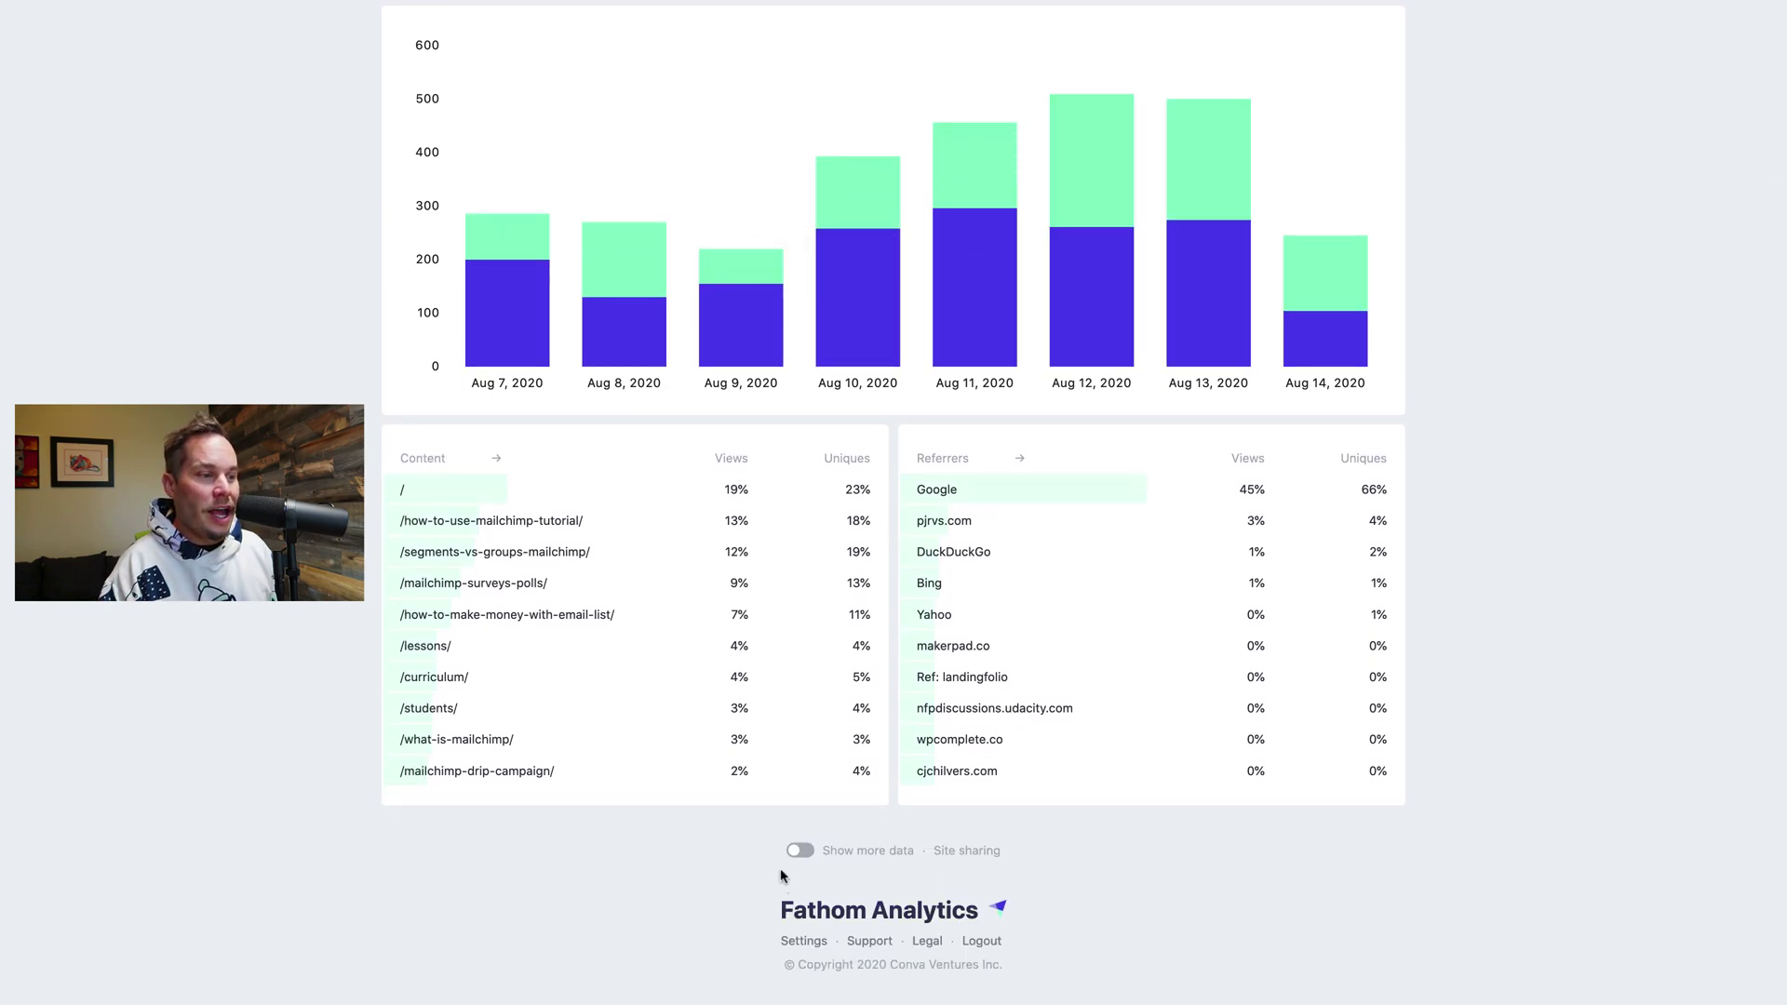
{"action": "left_click", "coordinate": [804, 852]}
{"action": "scroll", "coordinate": [1475, 500], "scroll_direction": "down", "scroll_amount": 4}
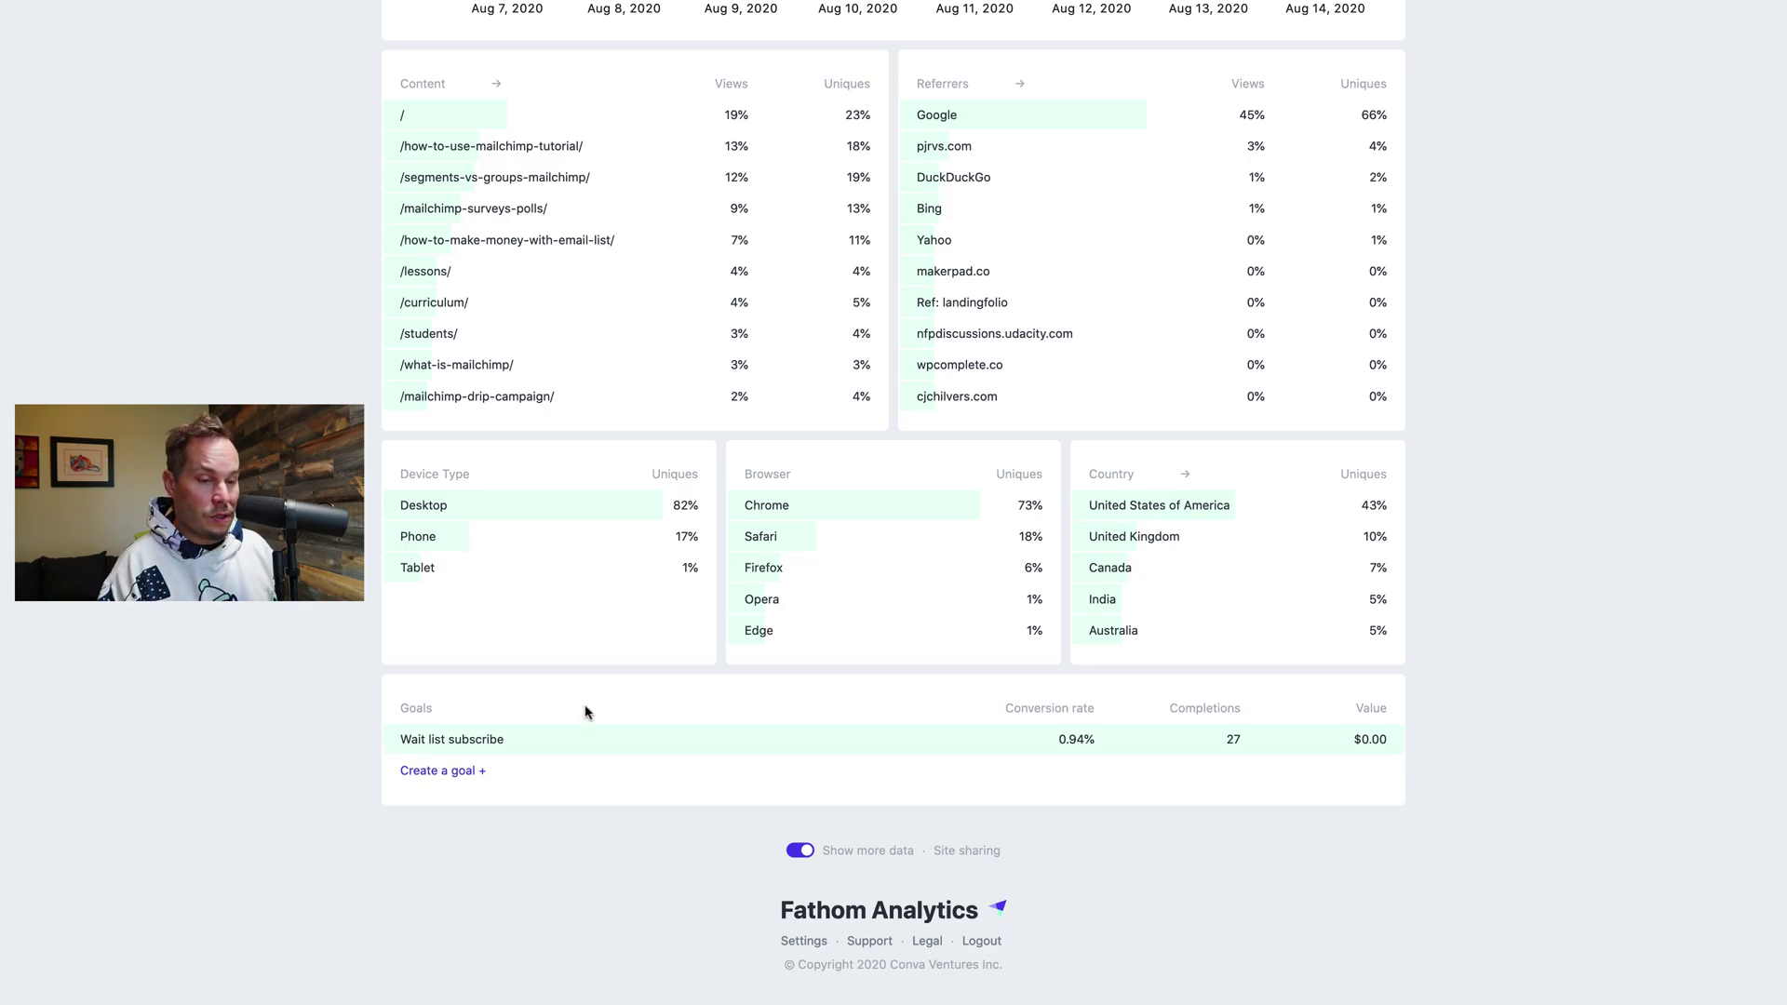
{"action": "left_click", "coordinate": [799, 852]}
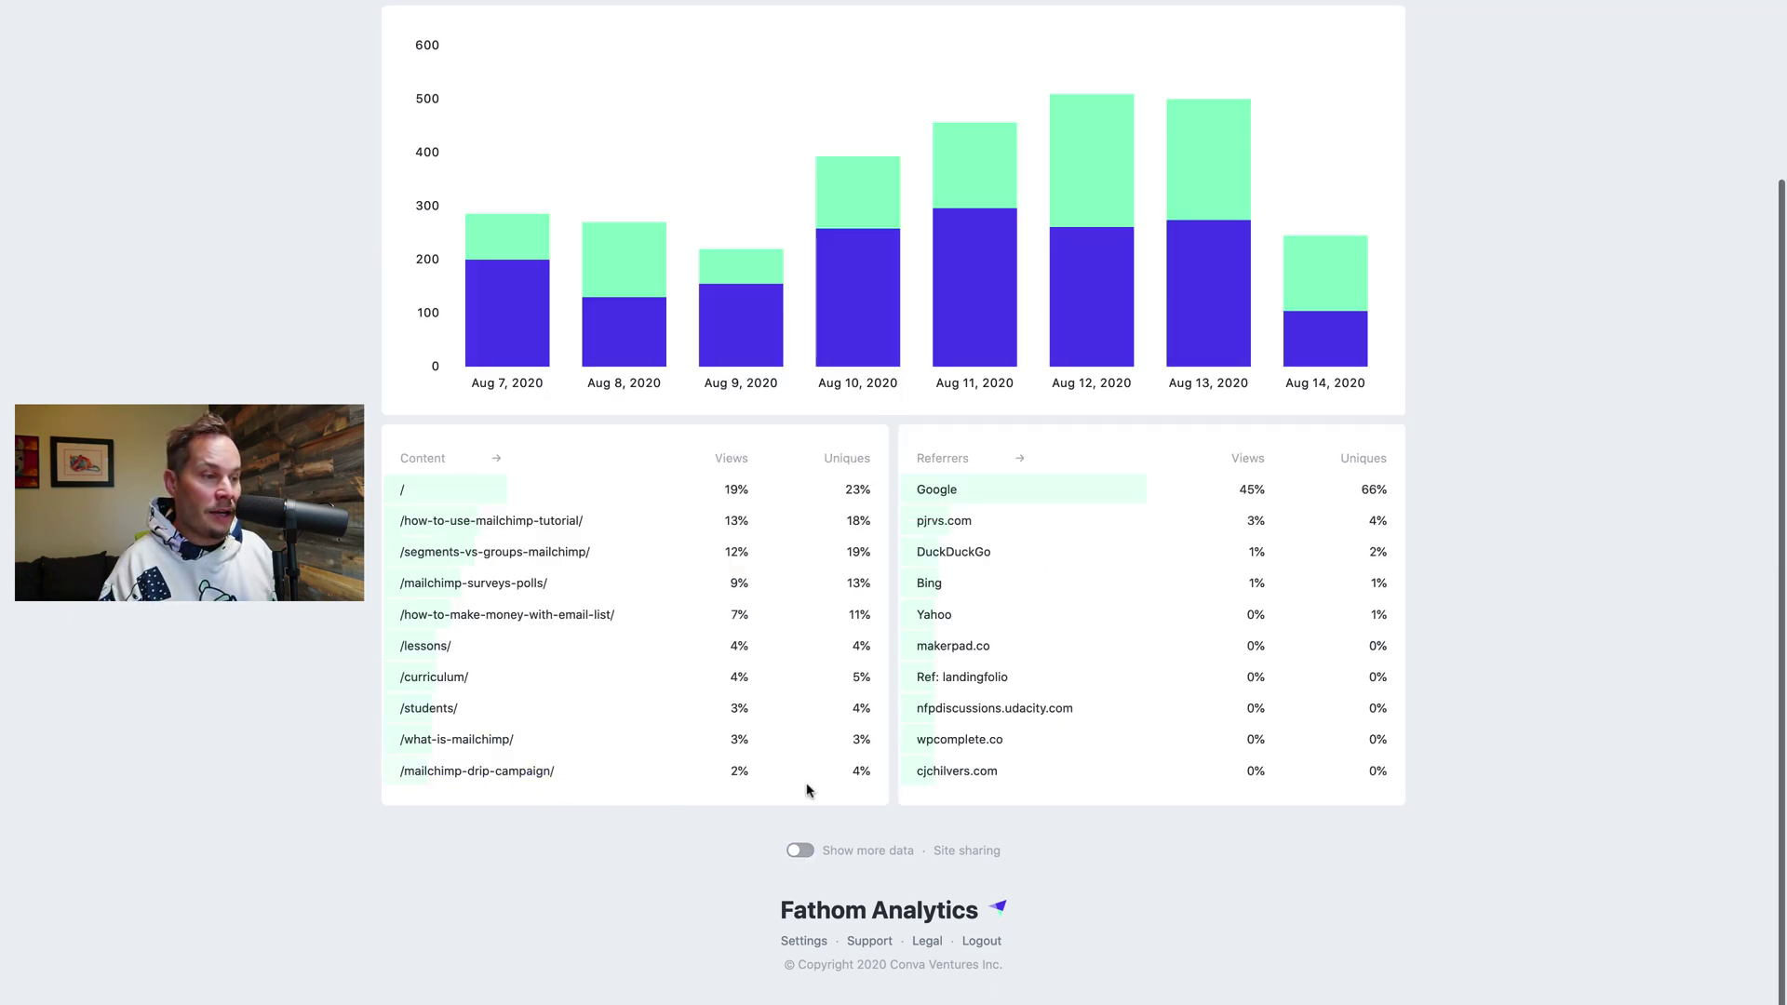
{"action": "left_click", "coordinate": [800, 852]}
{"action": "scroll", "coordinate": [957, 742], "scroll_direction": "down", "scroll_amount": 5}
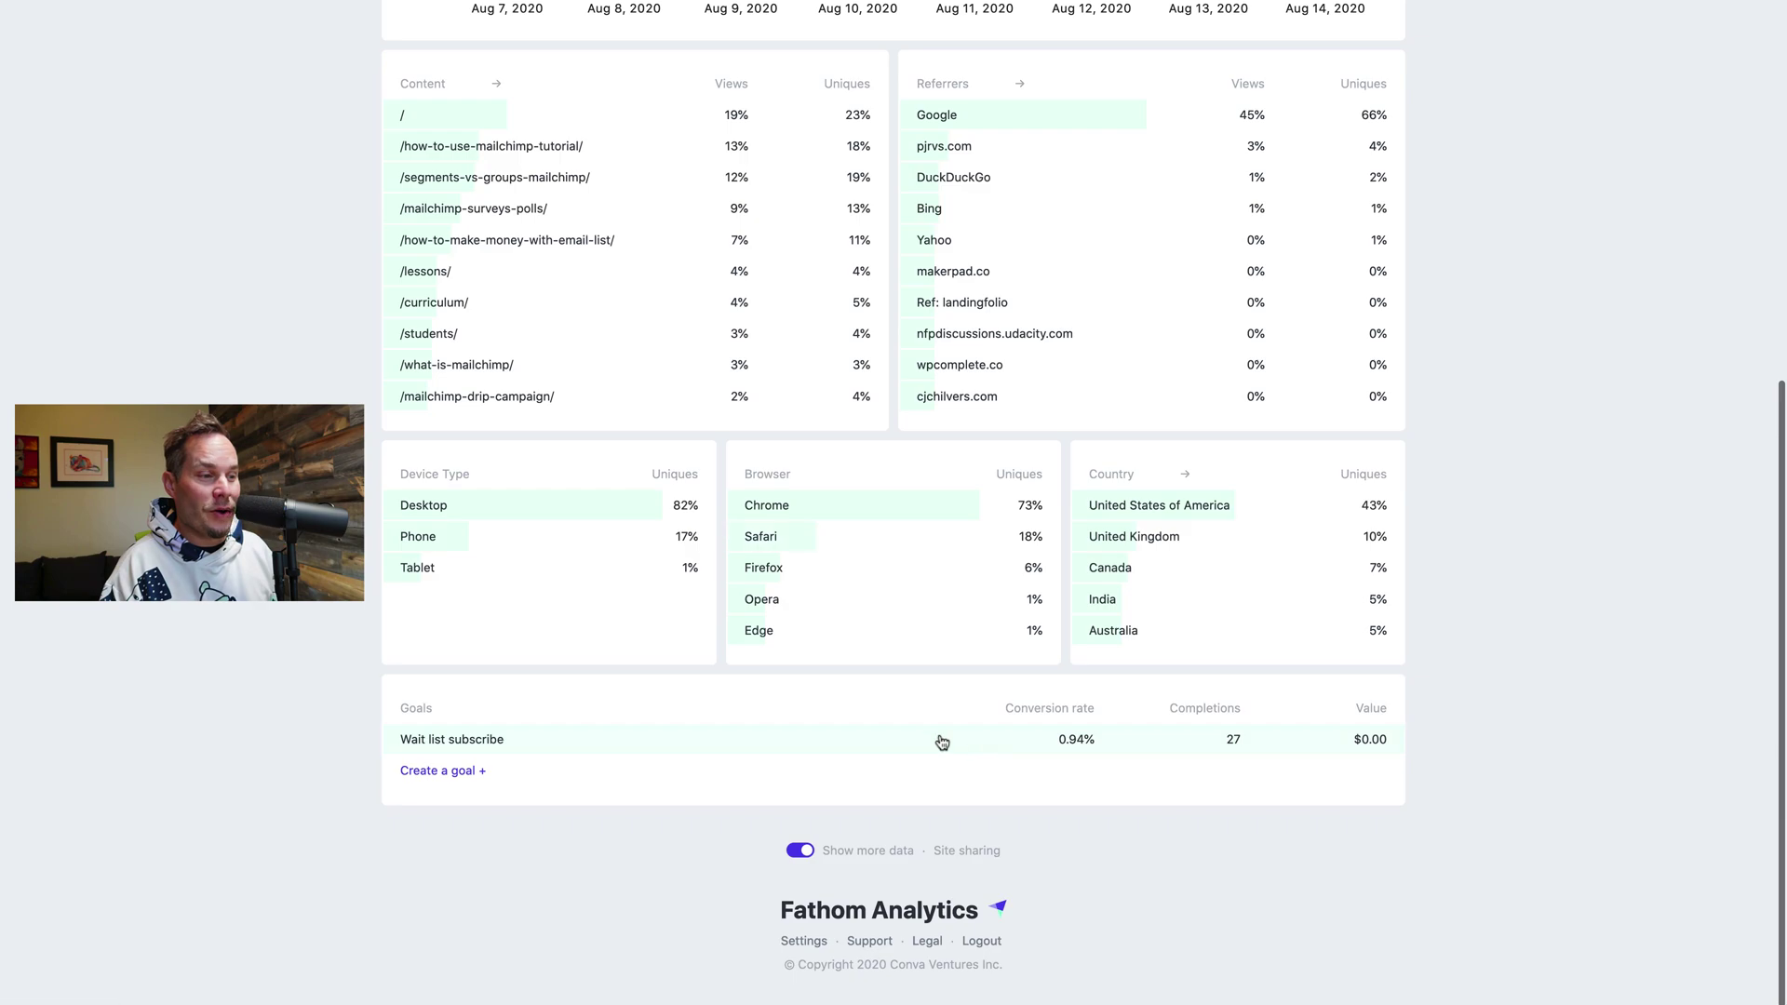
Open the sharing settings for Chimp Essentials, preview the Viewable by you and Viewable by everyone options, and close without saving
{"action": "left_click", "coordinate": [957, 853]}
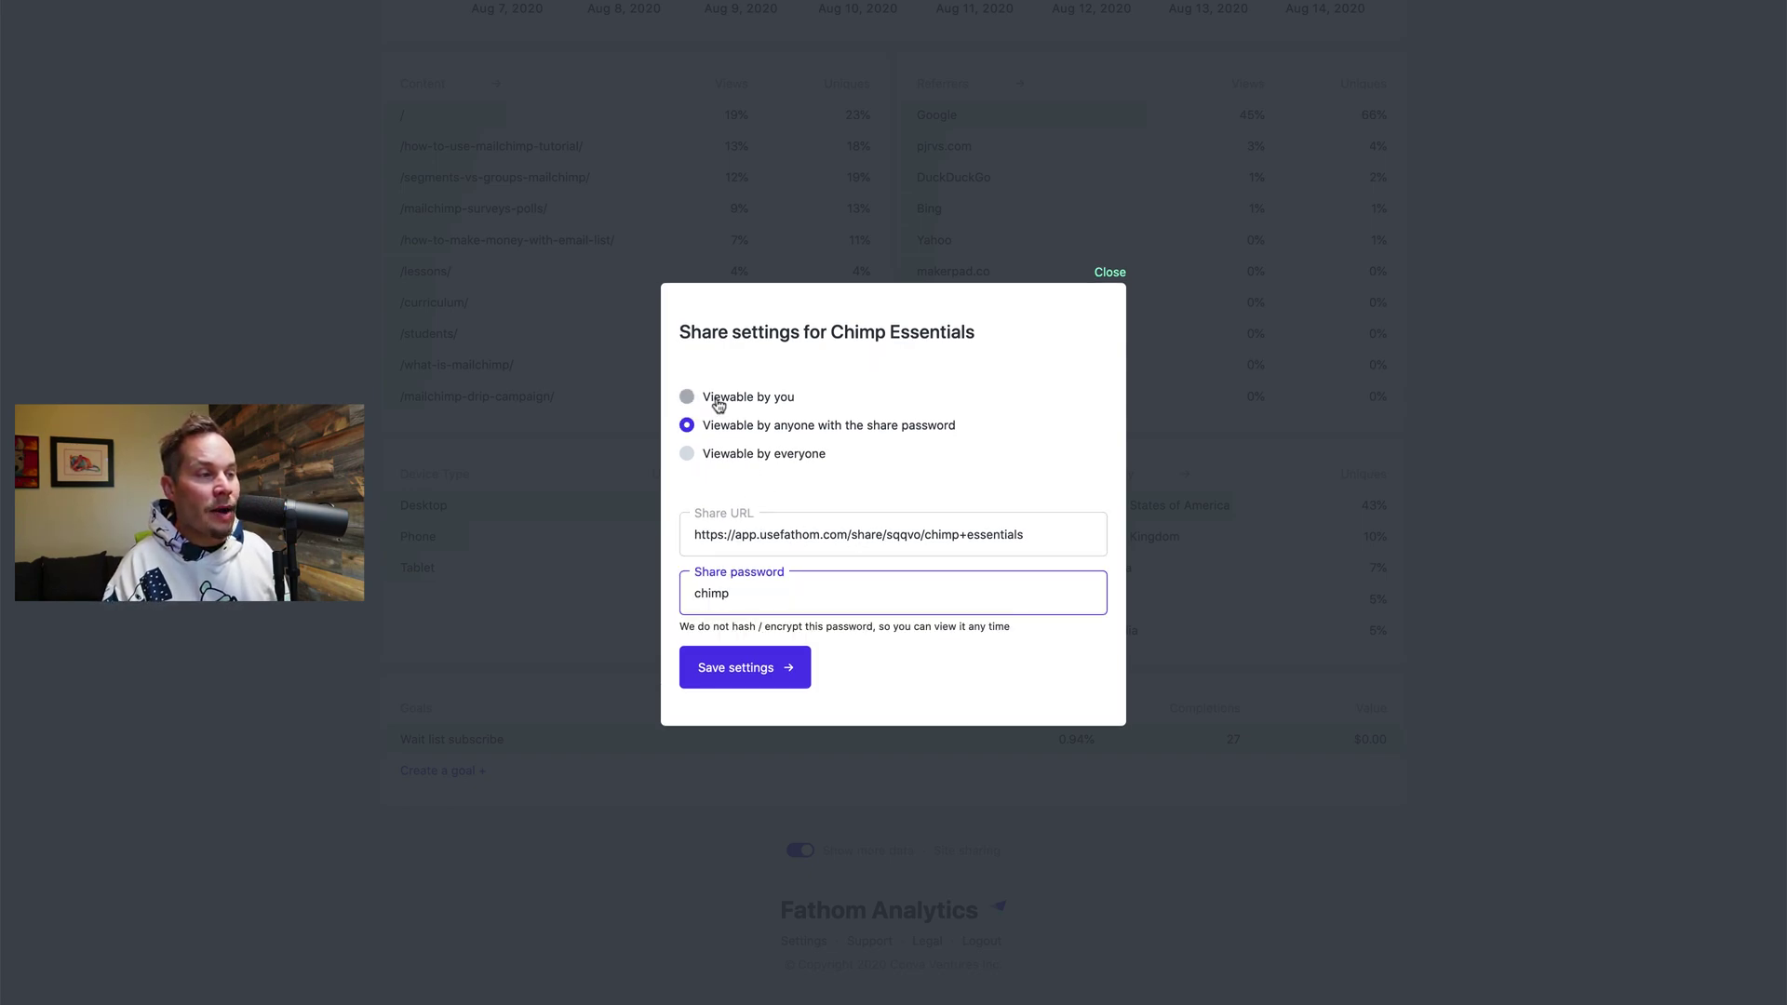
{"action": "double_click", "coordinate": [721, 593]}
{"action": "left_click", "coordinate": [752, 593]}
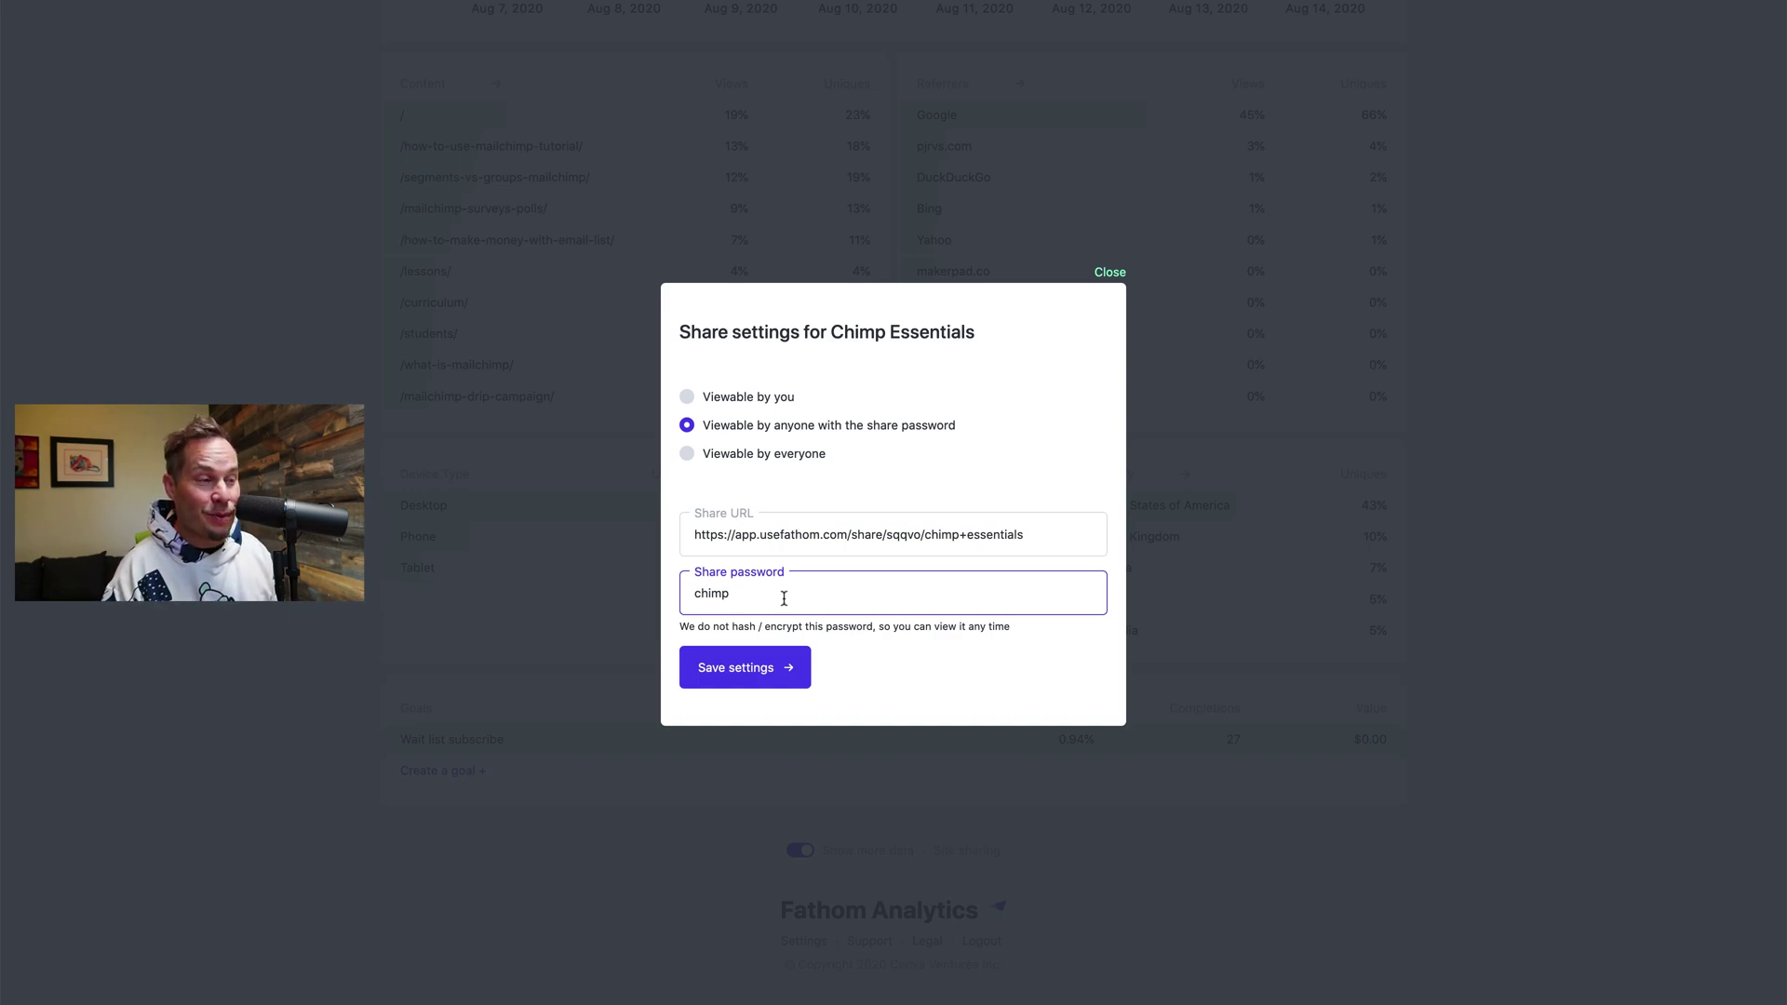
{"action": "left_click", "coordinate": [776, 398]}
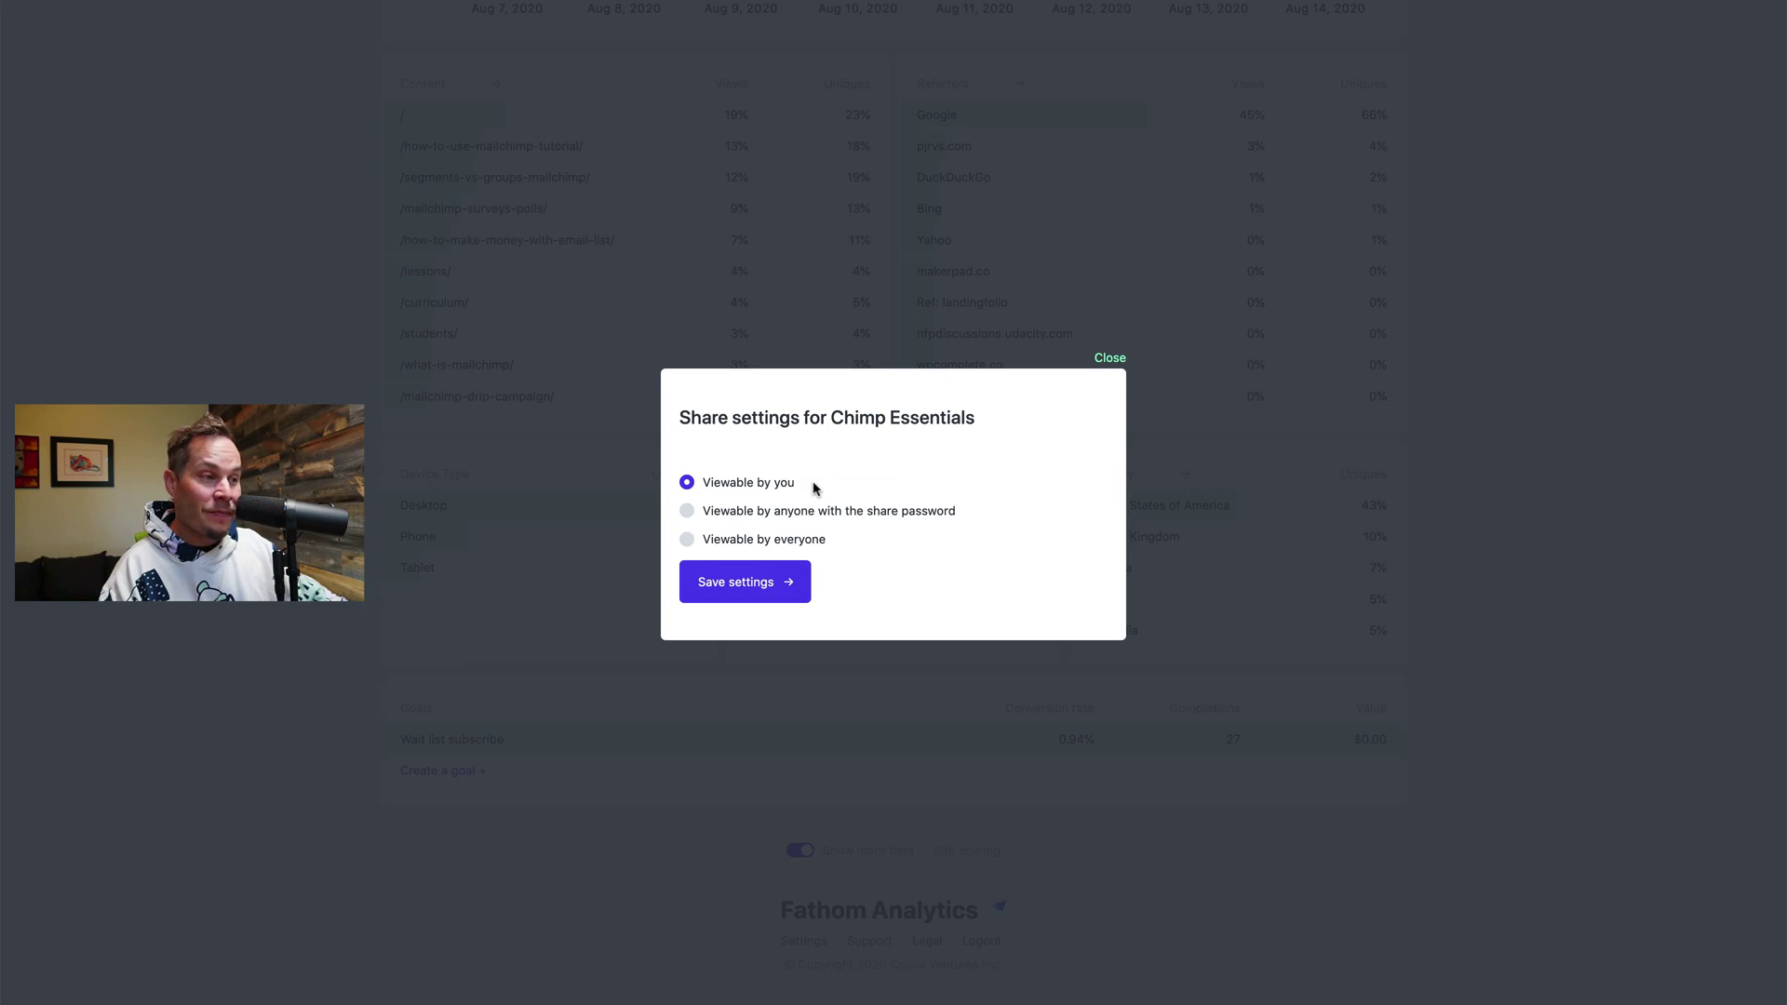
{"action": "left_click", "coordinate": [712, 542]}
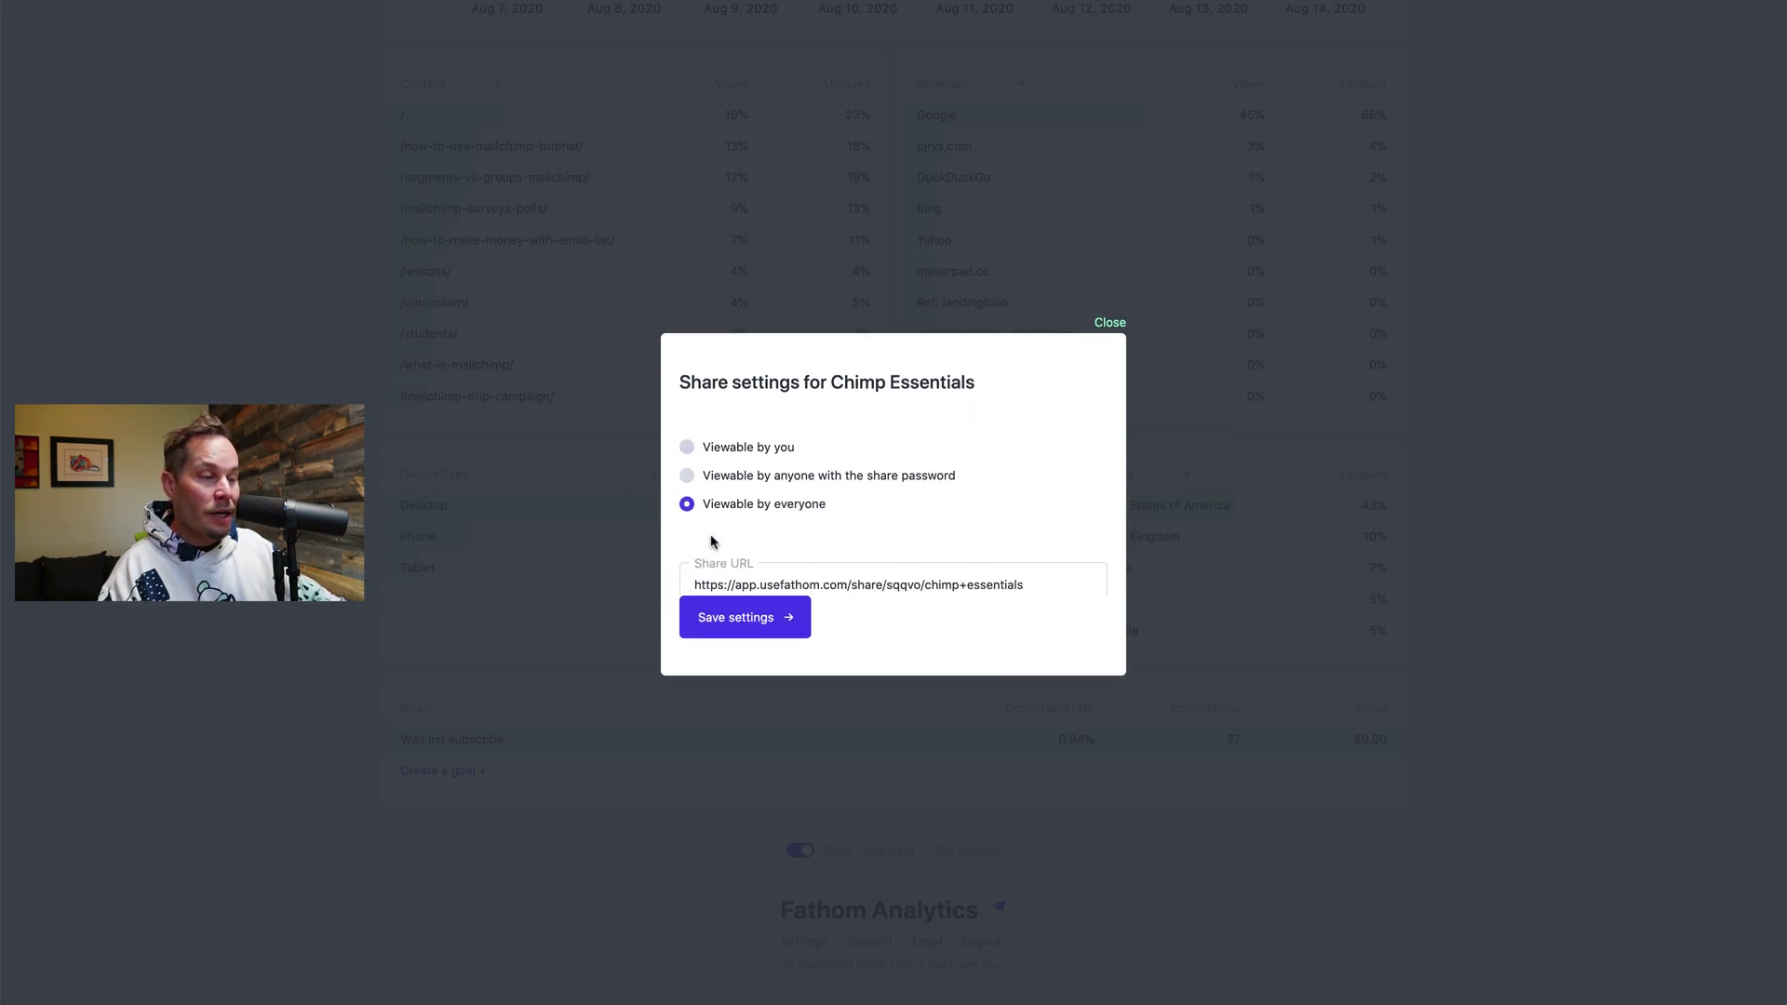
{"action": "left_click", "coordinate": [1110, 311]}
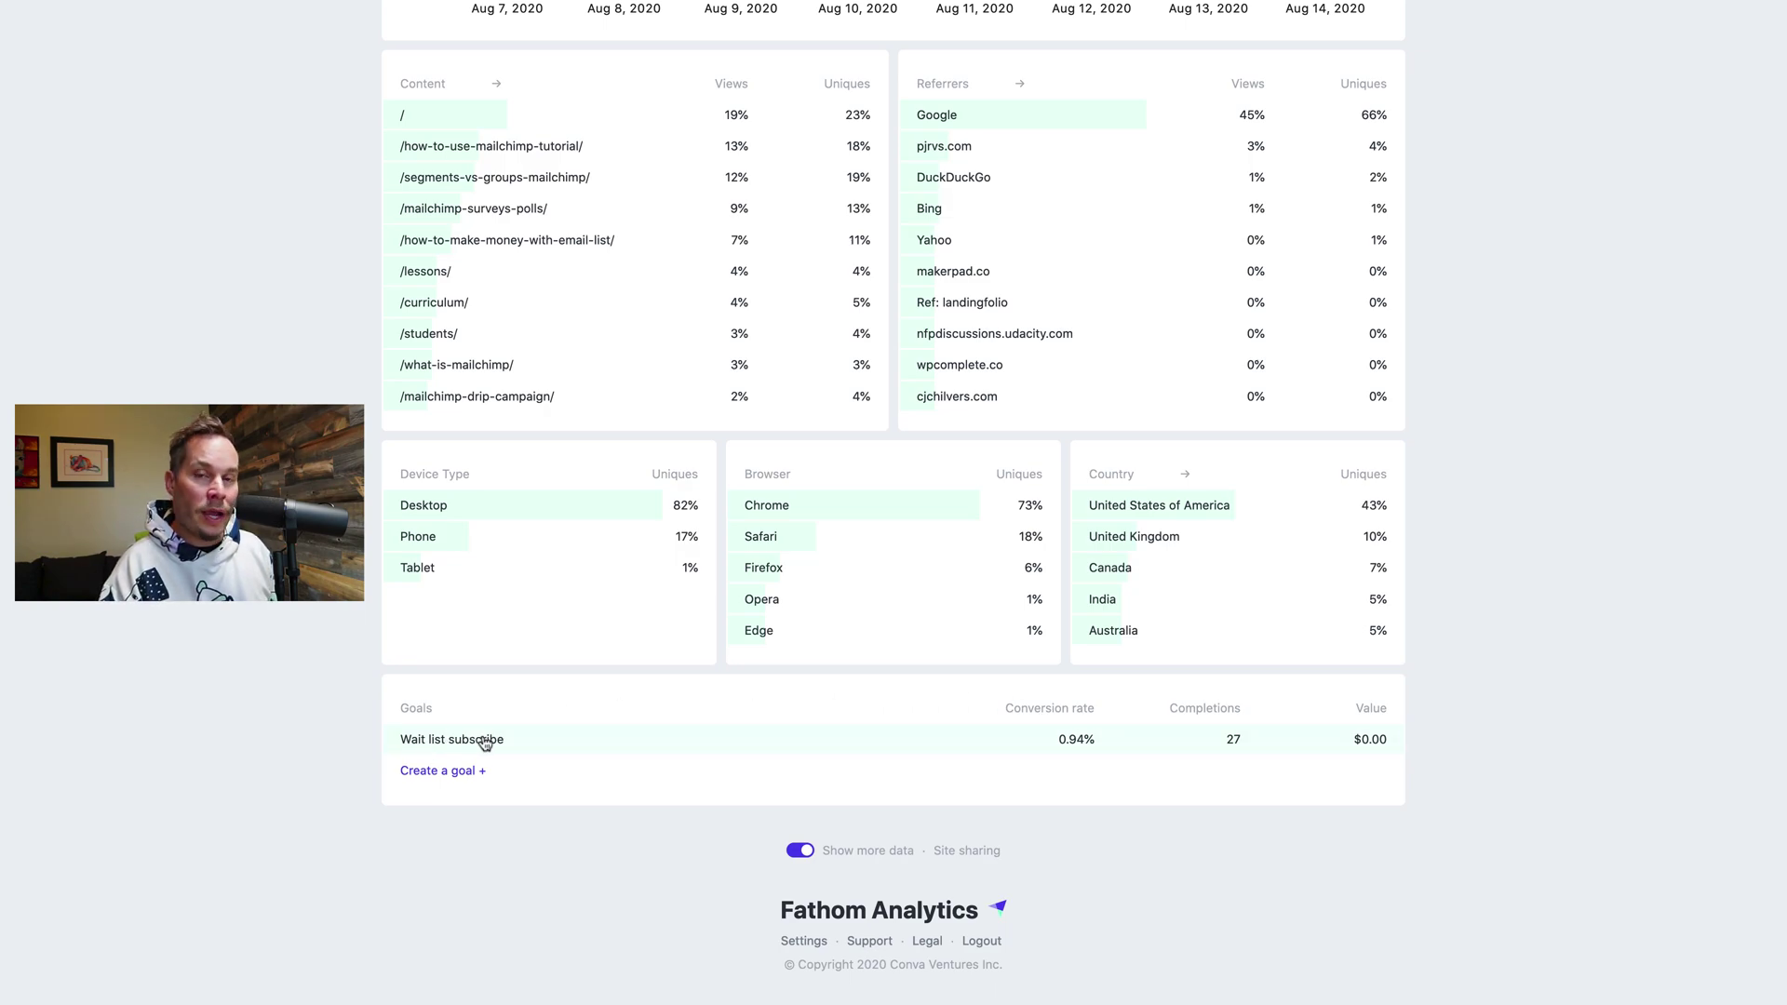
Review the Wait list subscribe goal against the dashboard summary, open the goal creation form, and close it without creating a goal
{"action": "scroll", "coordinate": [658, 778], "scroll_direction": "up", "scroll_amount": 6}
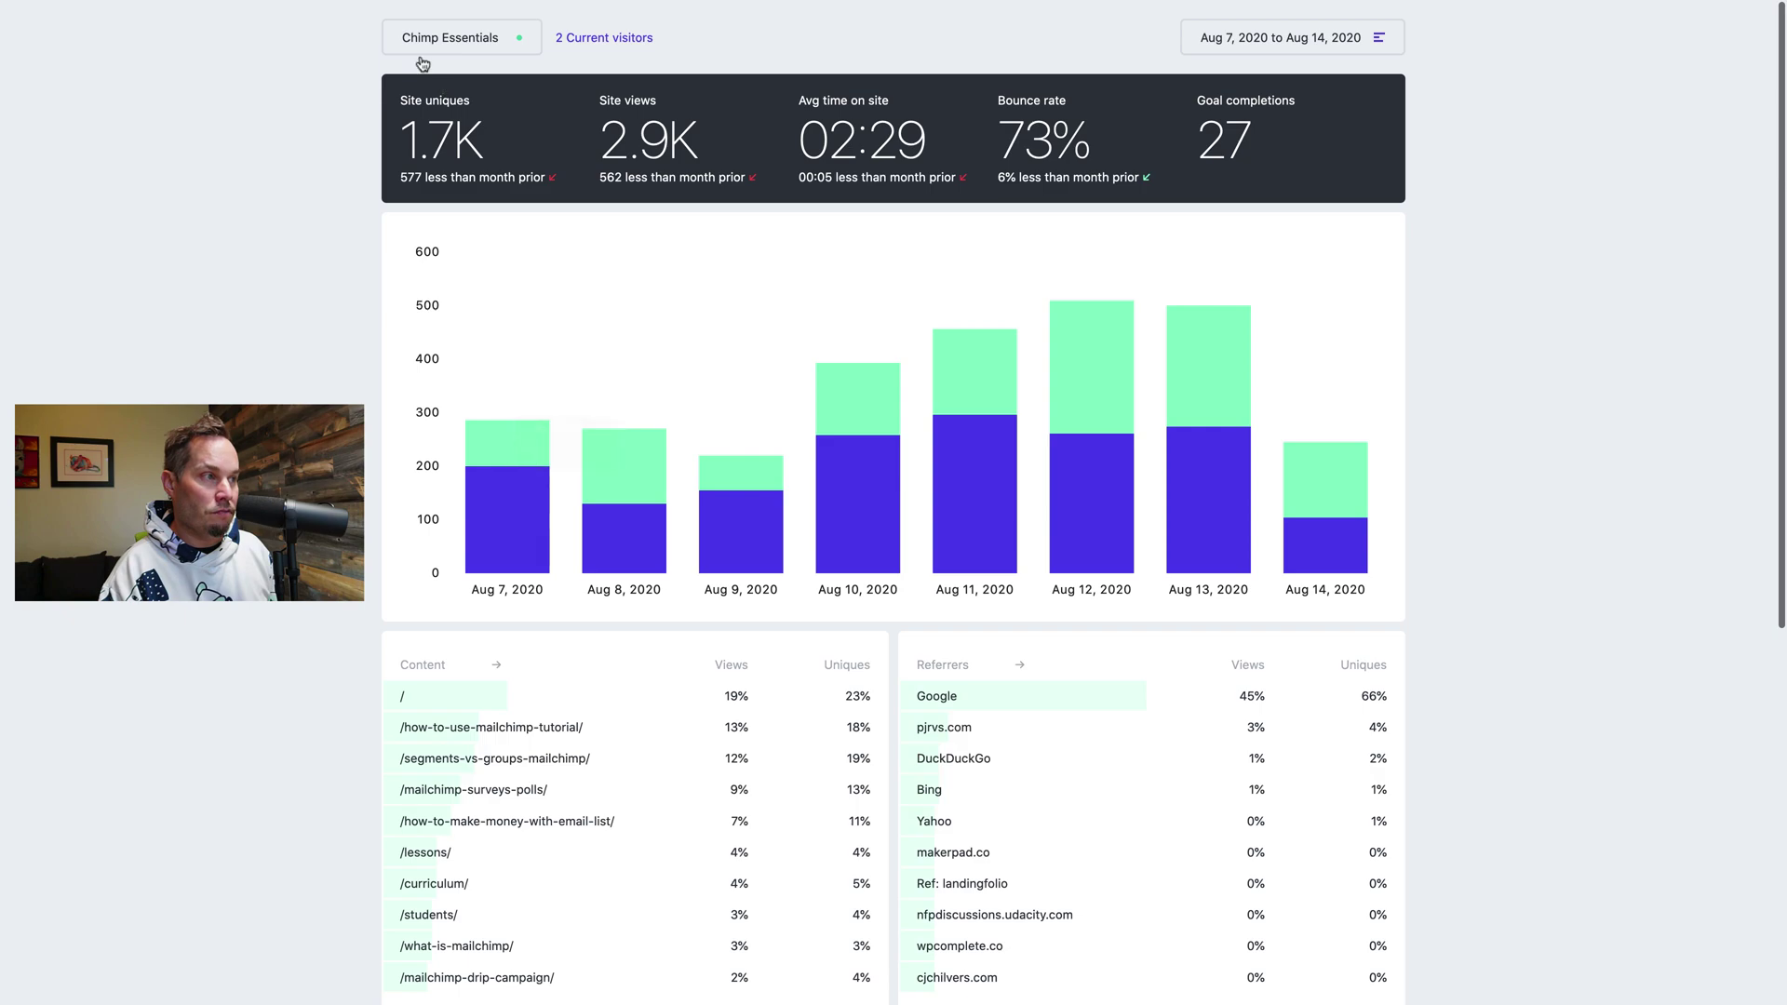
{"action": "scroll", "coordinate": [468, 428], "scroll_direction": "down", "scroll_amount": 6}
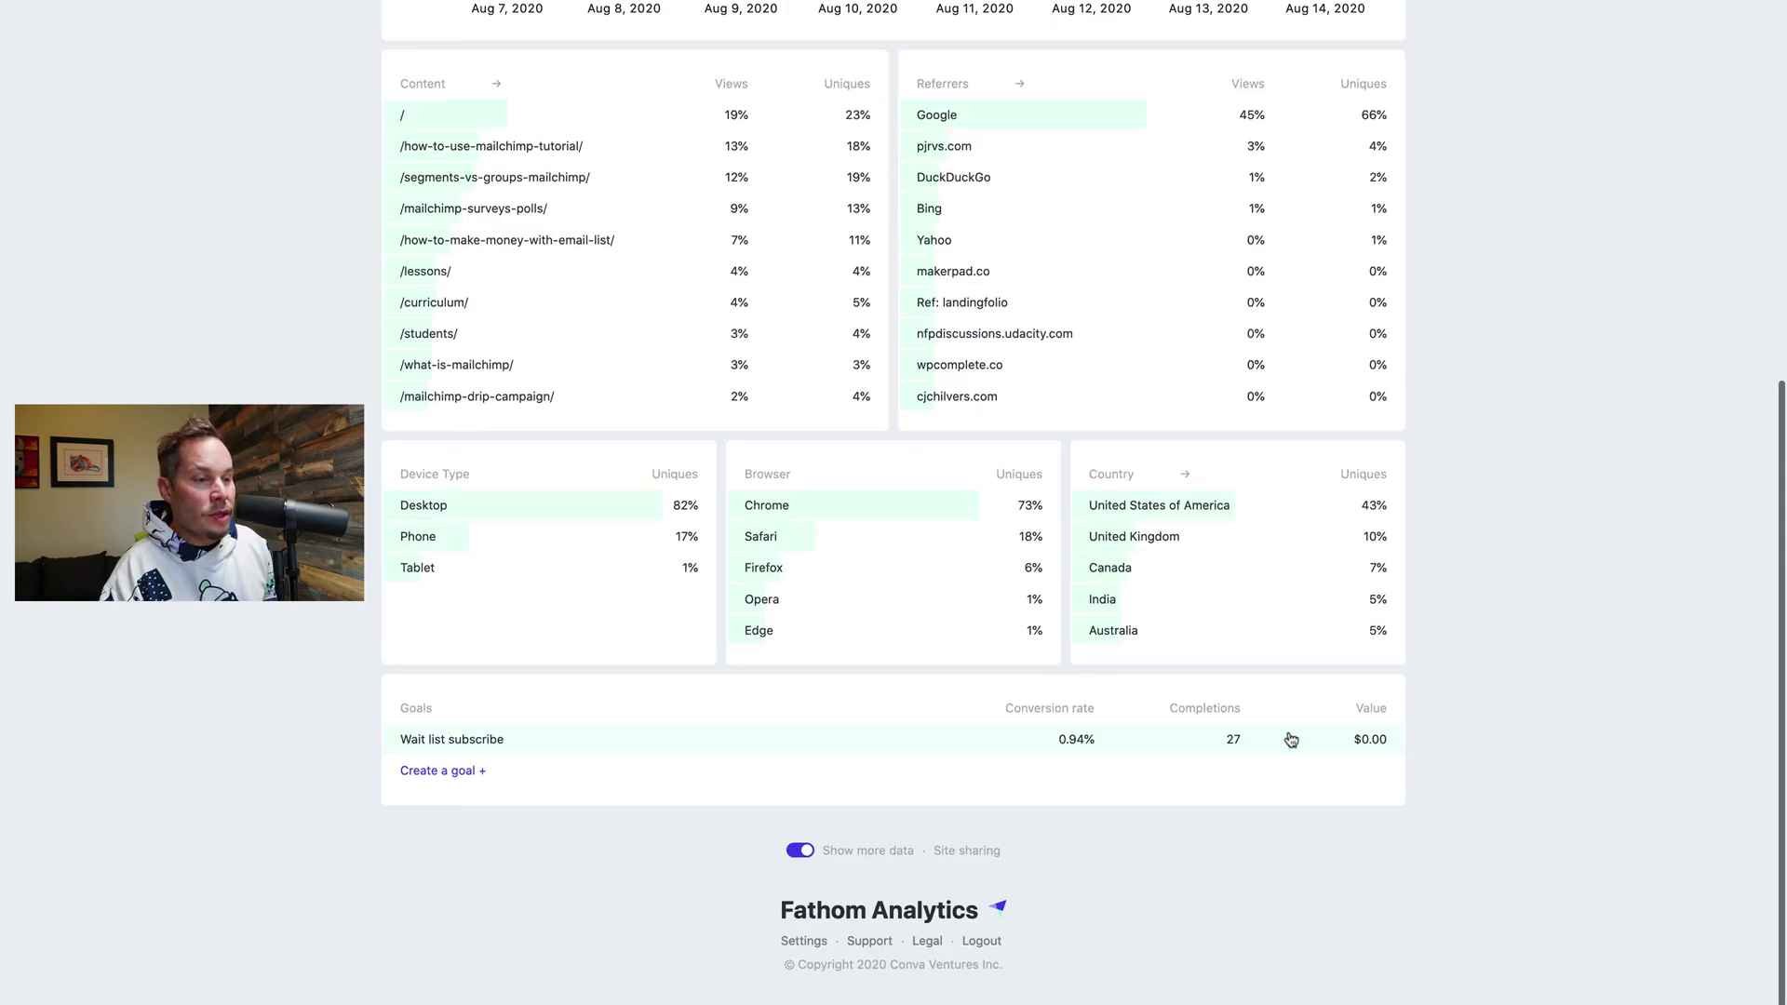
{"action": "scroll", "coordinate": [1240, 564], "scroll_direction": "up", "scroll_amount": 6}
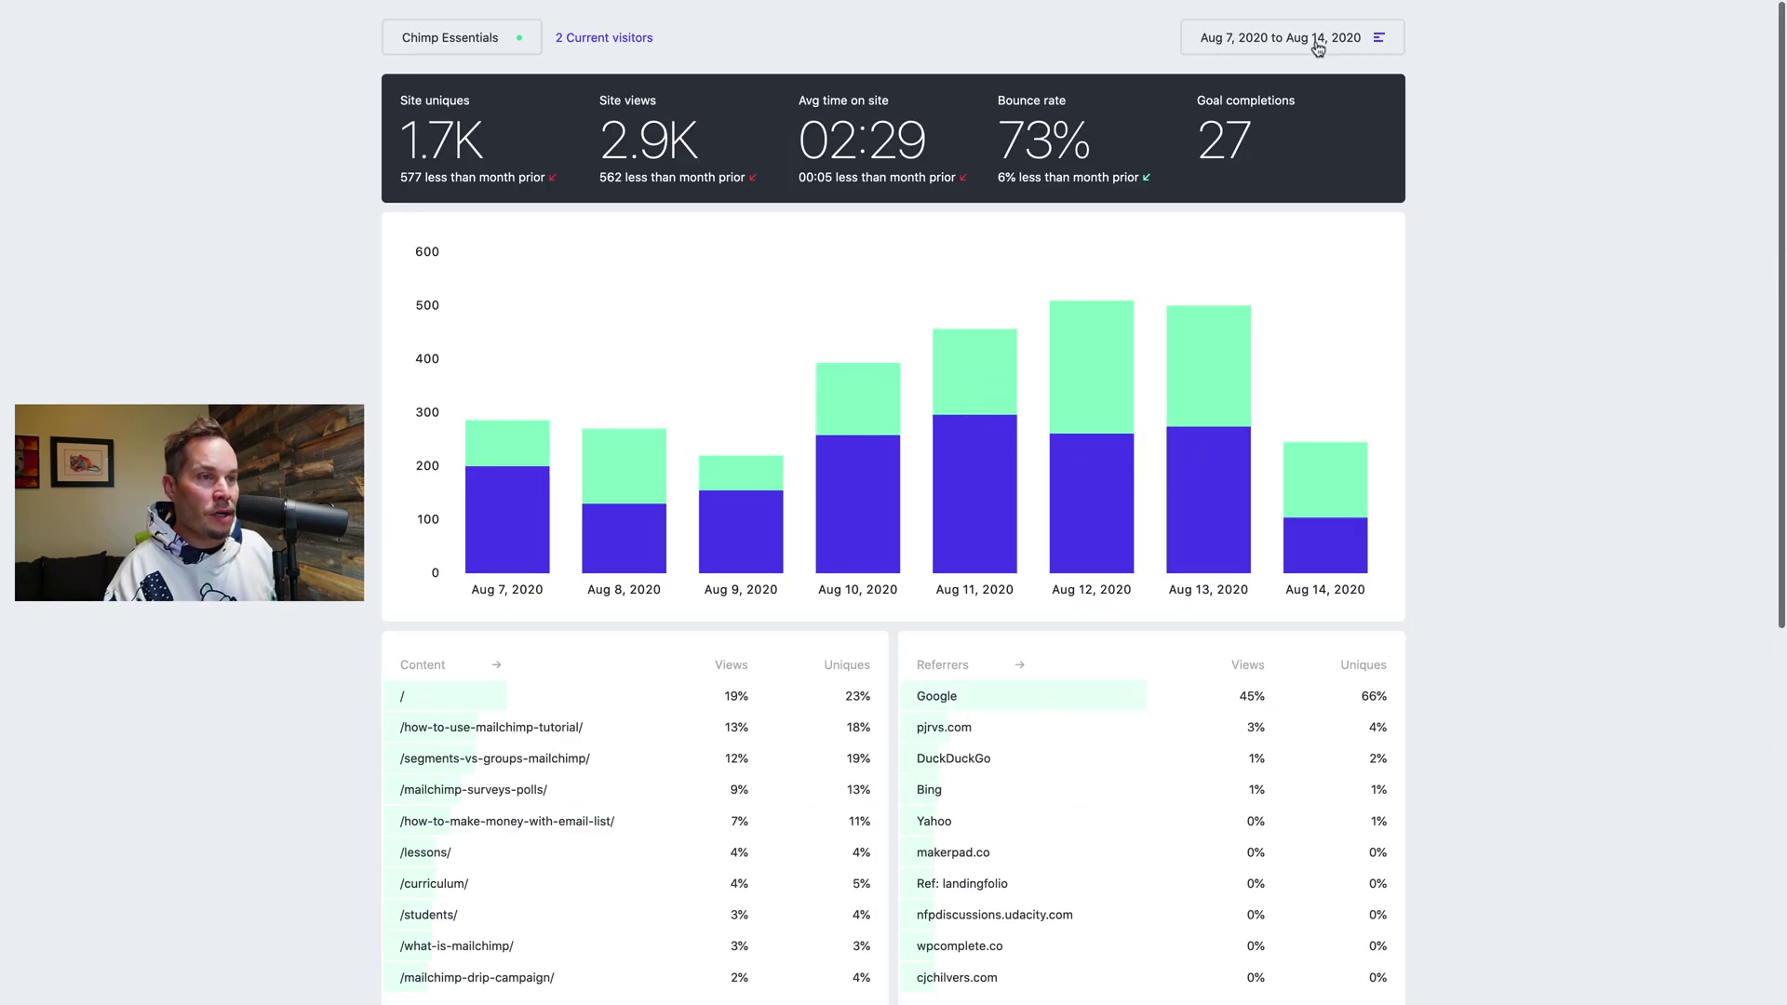
{"action": "scroll", "coordinate": [1327, 262], "scroll_direction": "down", "scroll_amount": 6}
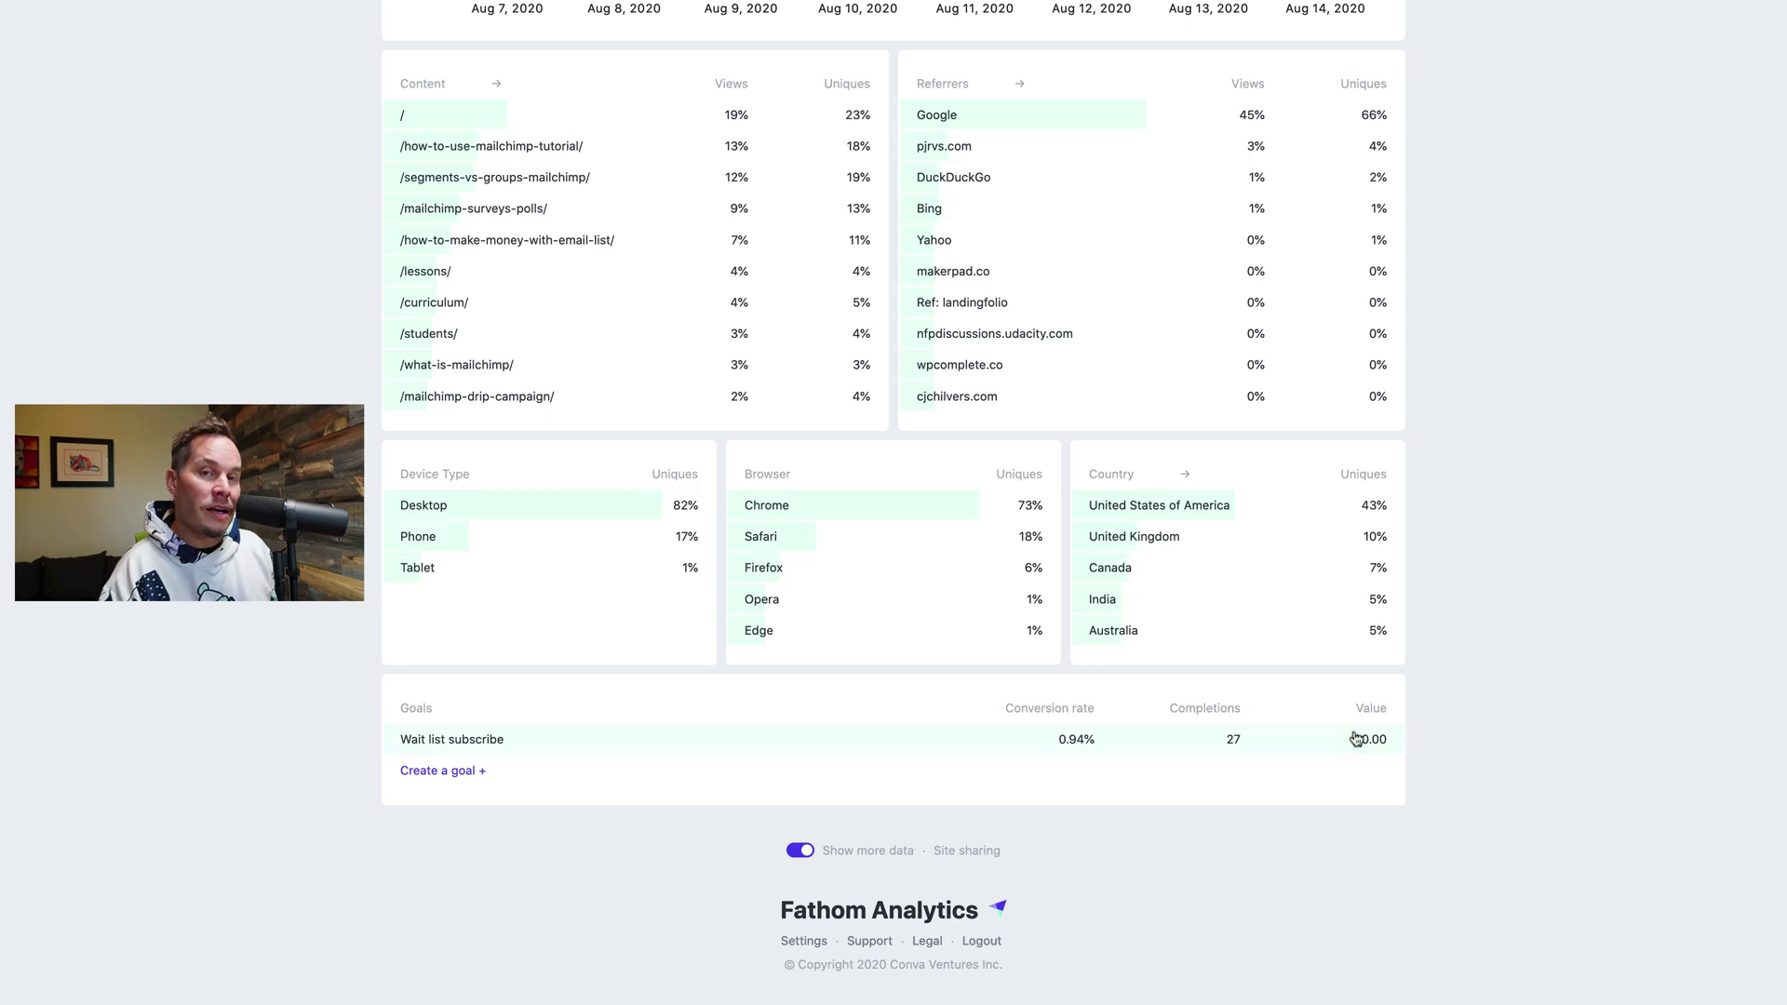
{"action": "left_click", "coordinate": [431, 773]}
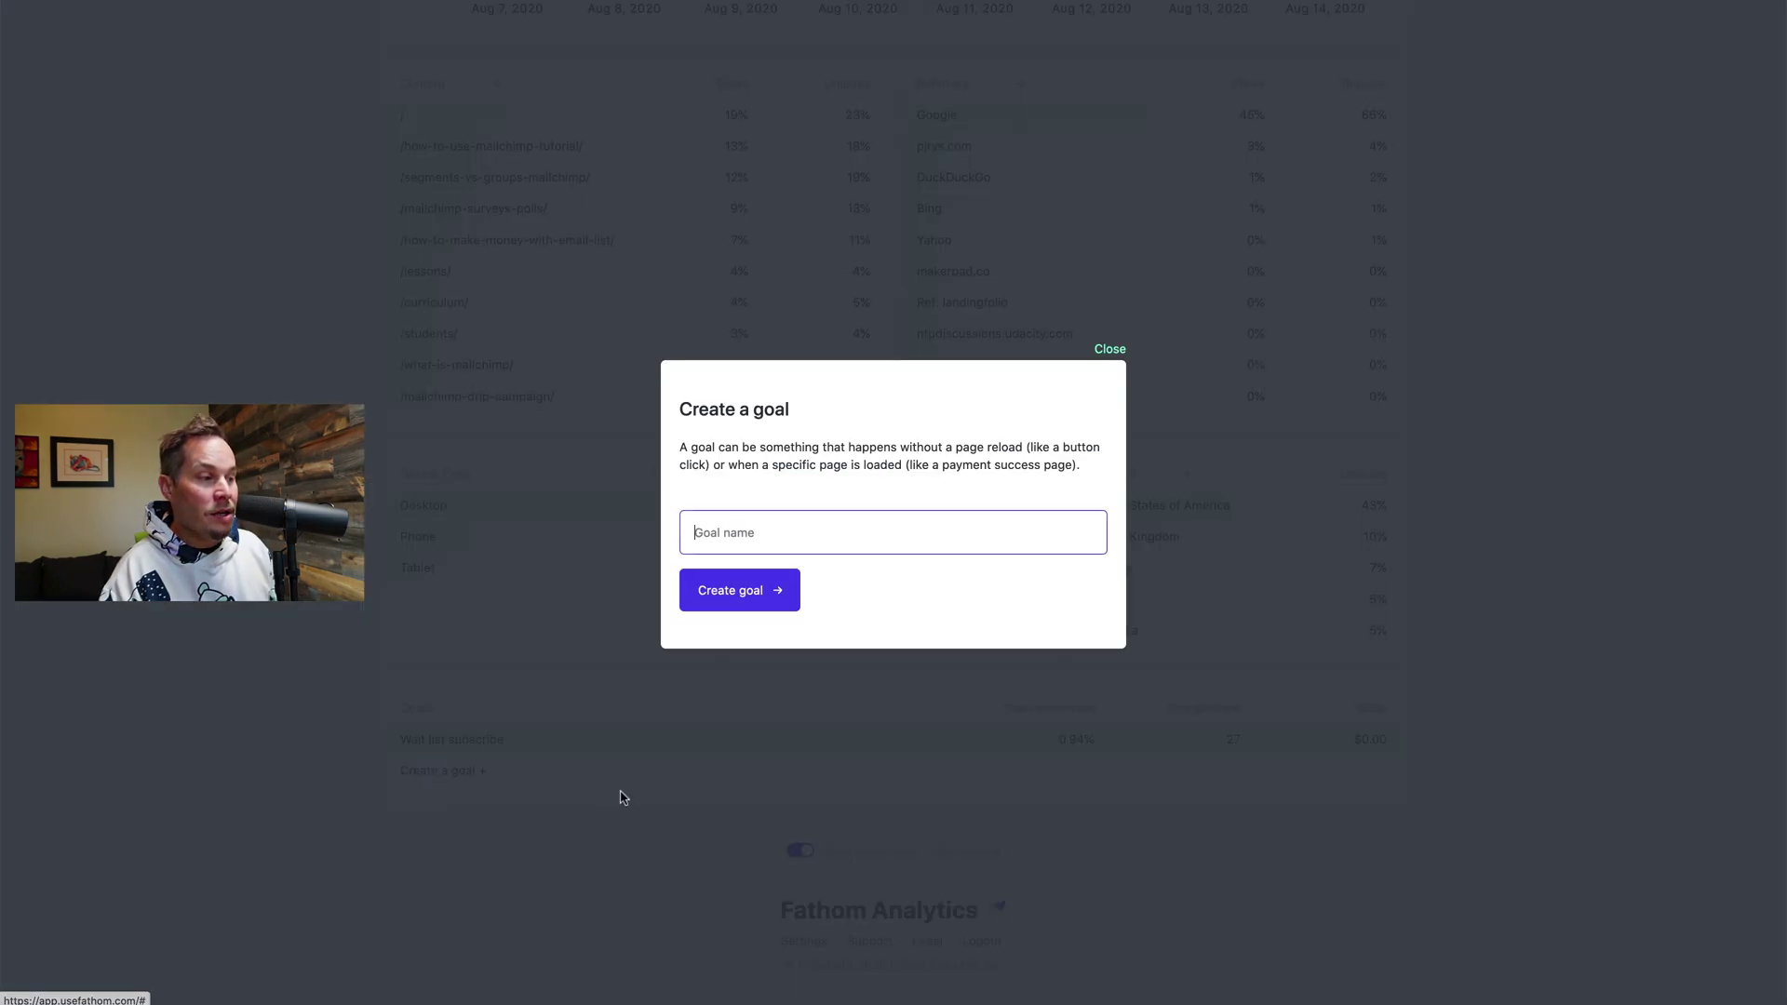
{"action": "left_click", "coordinate": [1110, 352]}
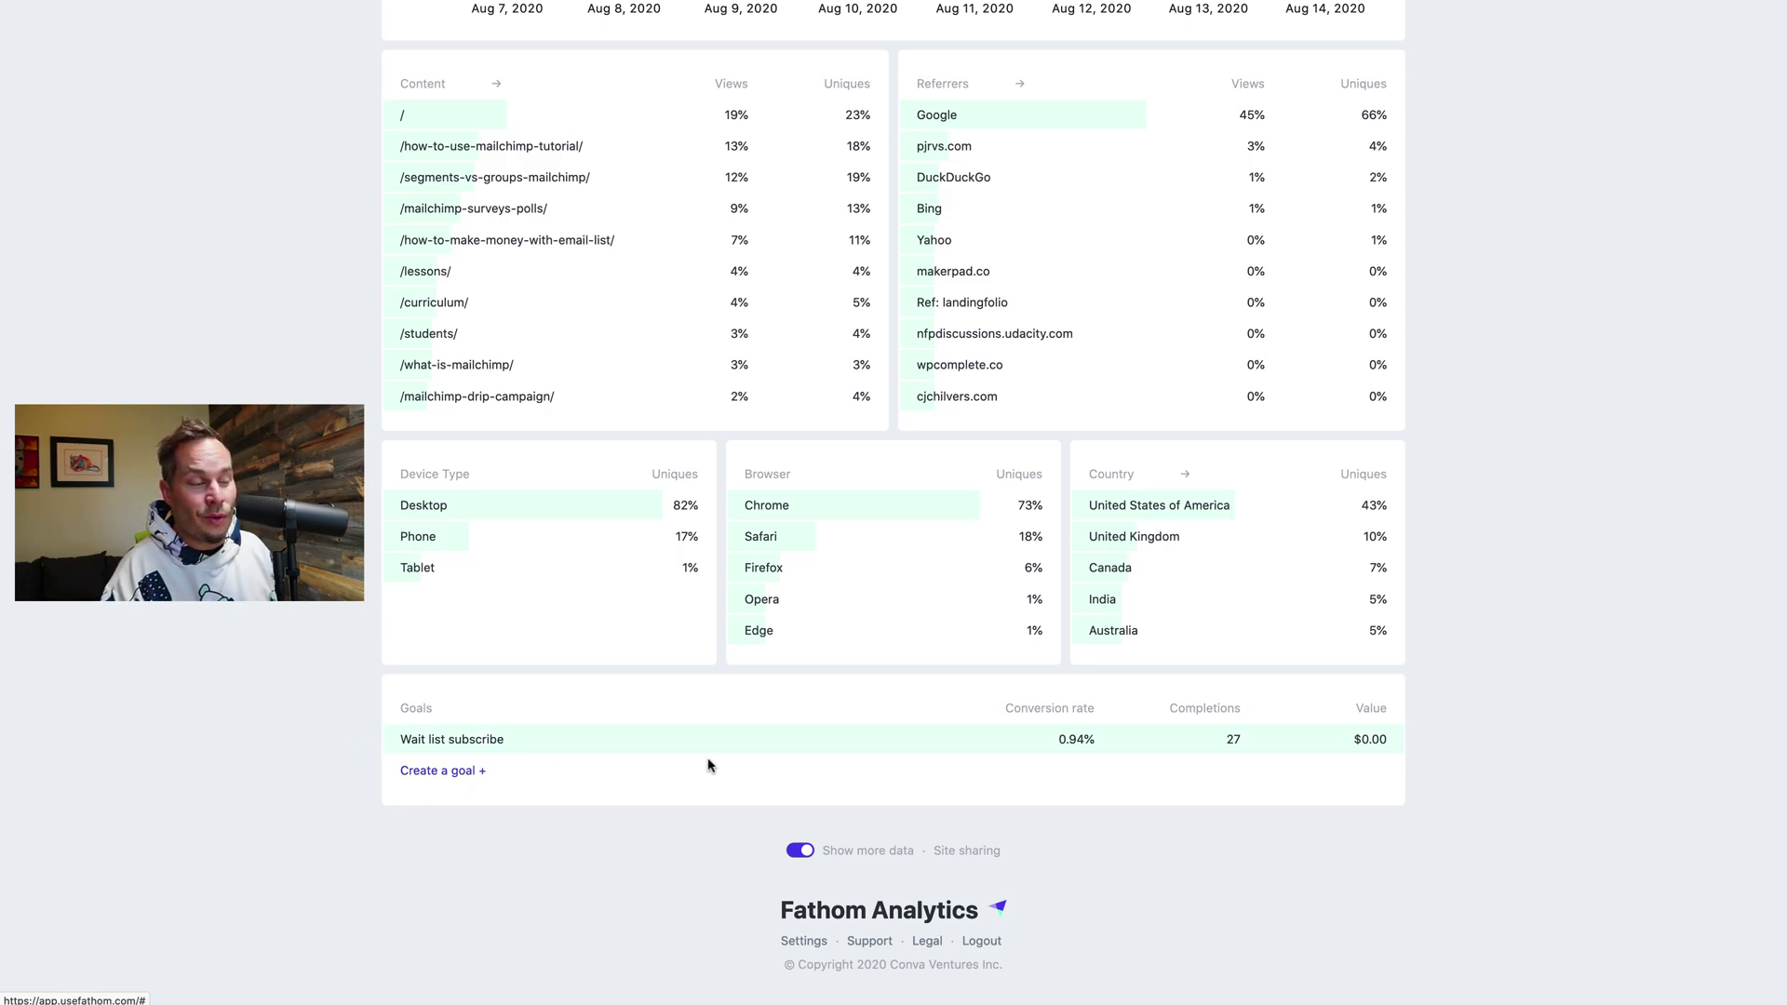
Switch the dashboard tables from percentages to absolute numbers, toggling back and forth to compare both formats
{"action": "scroll", "coordinate": [1433, 558], "scroll_direction": "up", "scroll_amount": 5}
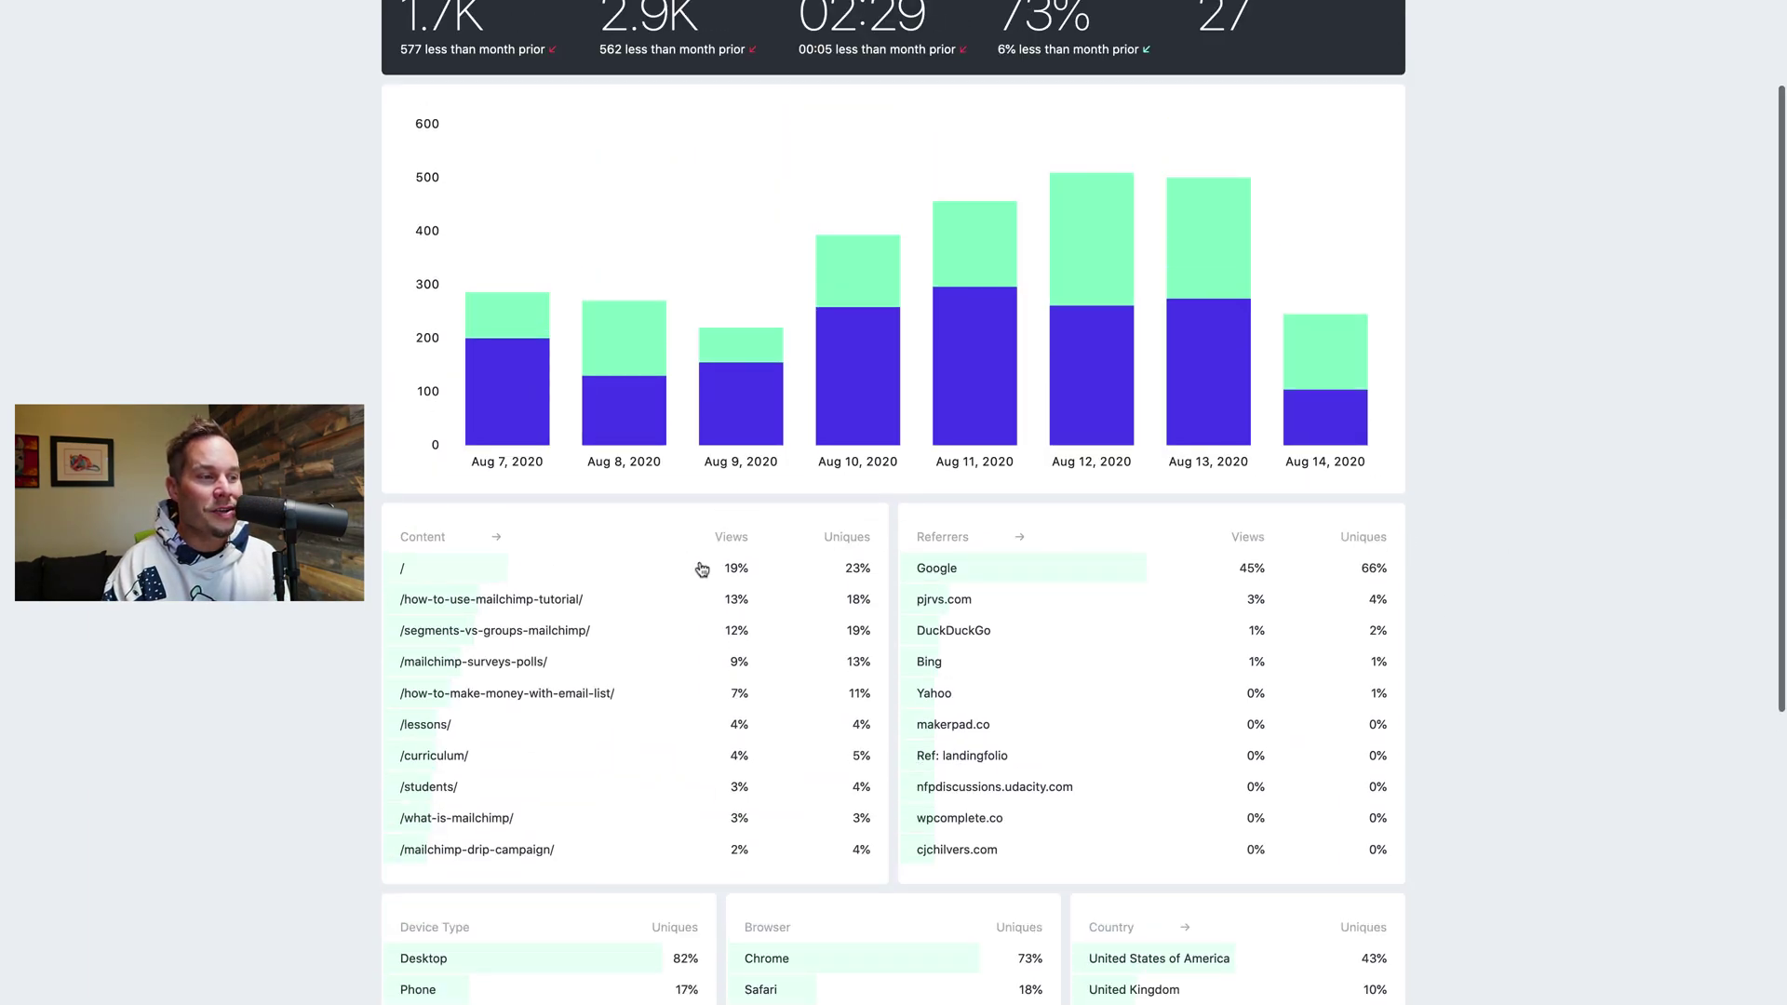
{"action": "left_click", "coordinate": [731, 569]}
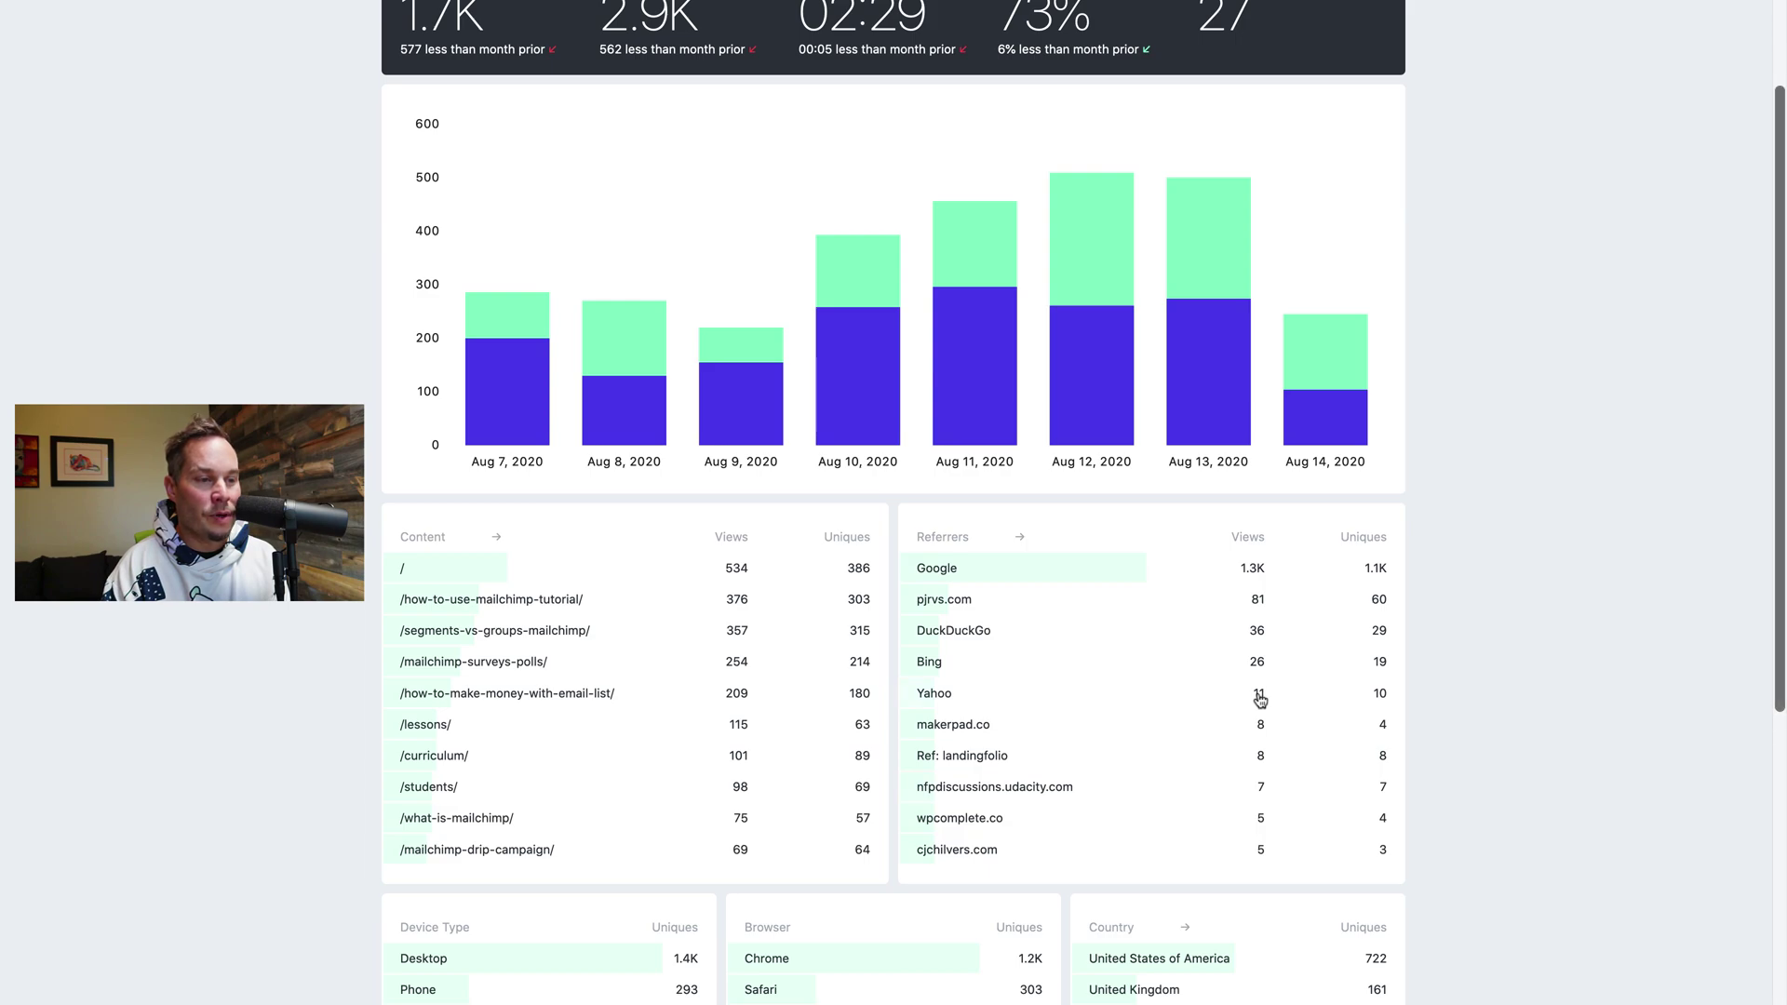
{"action": "left_click", "coordinate": [734, 574]}
{"action": "left_click", "coordinate": [737, 573]}
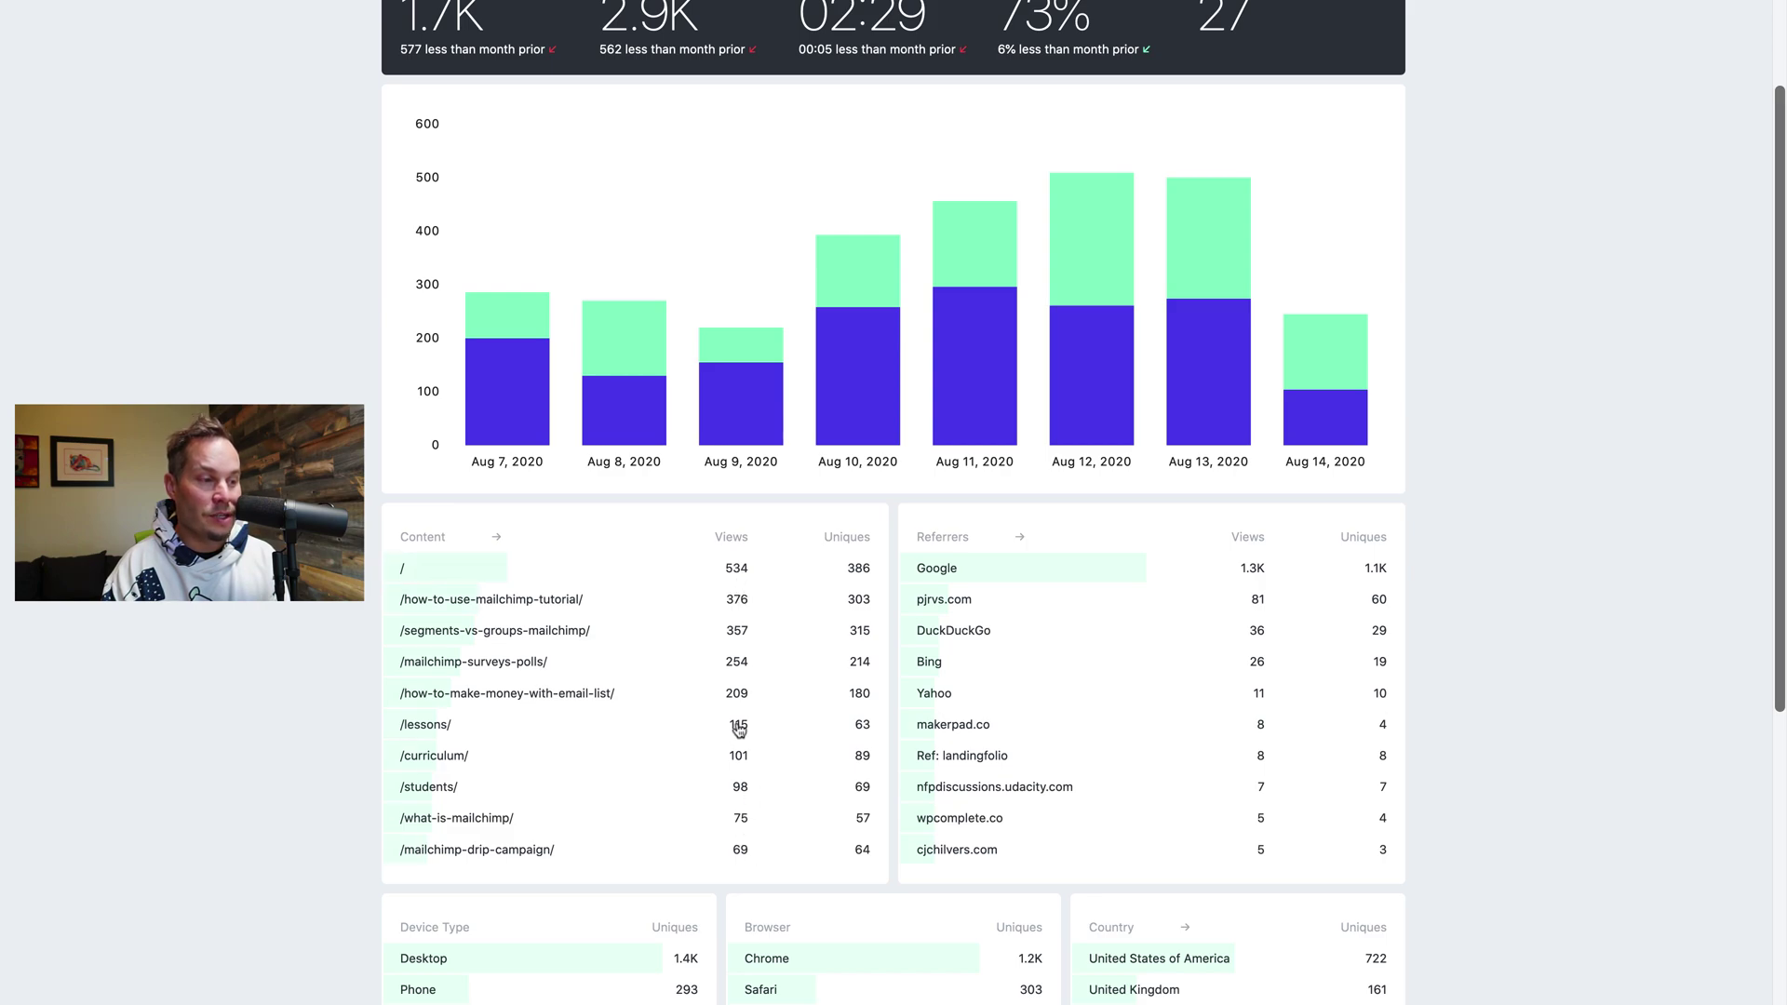
{"action": "left_click", "coordinate": [736, 575]}
{"action": "left_click", "coordinate": [736, 575]}
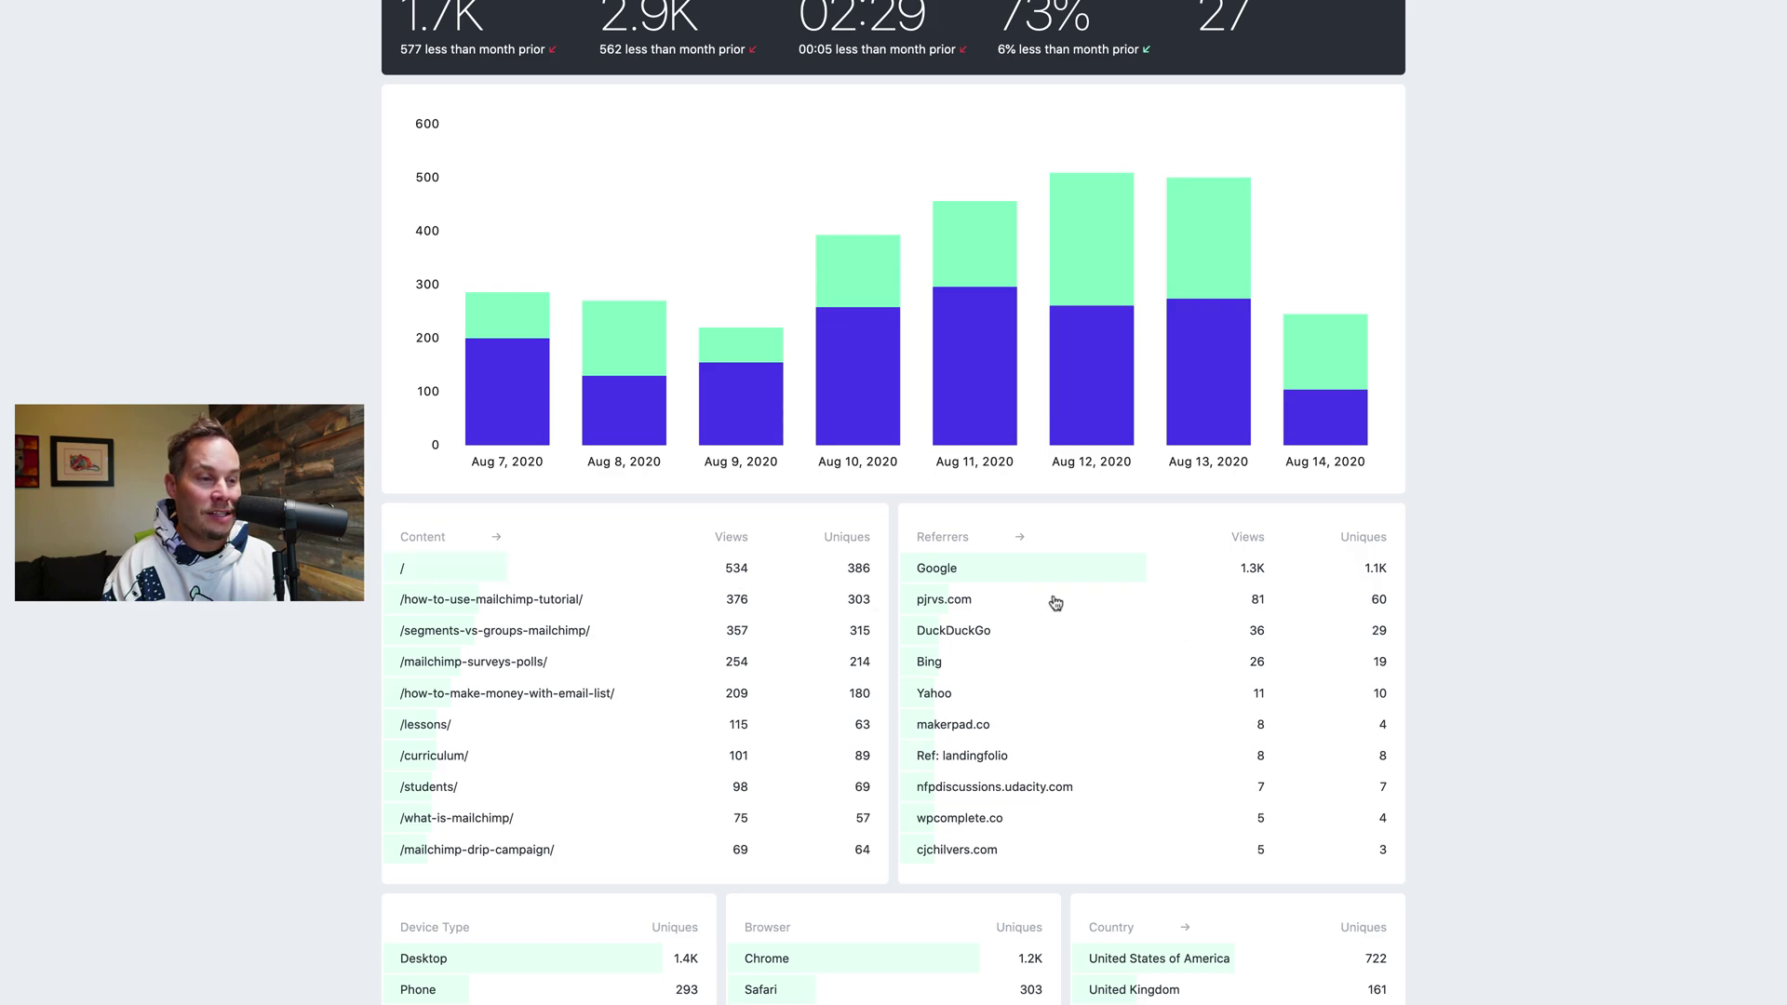
View the list of tracked sites and close it, staying on Chimp Essentials
{"action": "scroll", "coordinate": [1169, 611], "scroll_direction": "up", "scroll_amount": 3}
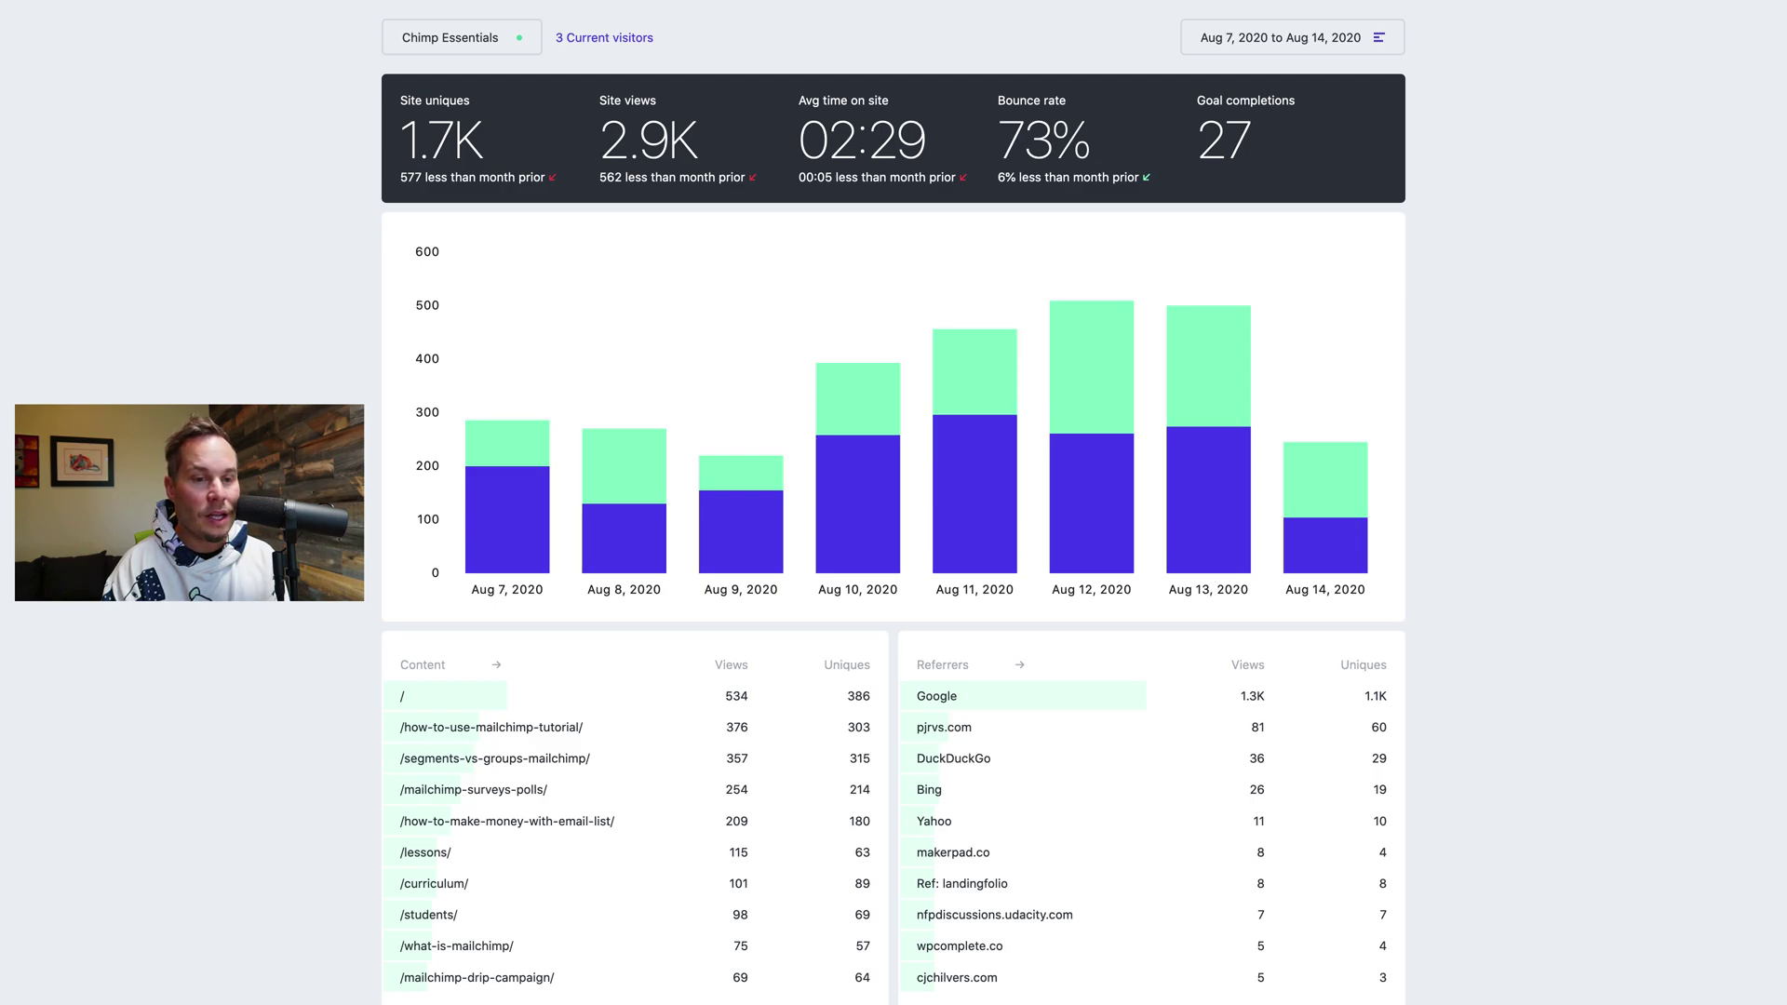
{"action": "left_click", "coordinate": [467, 42]}
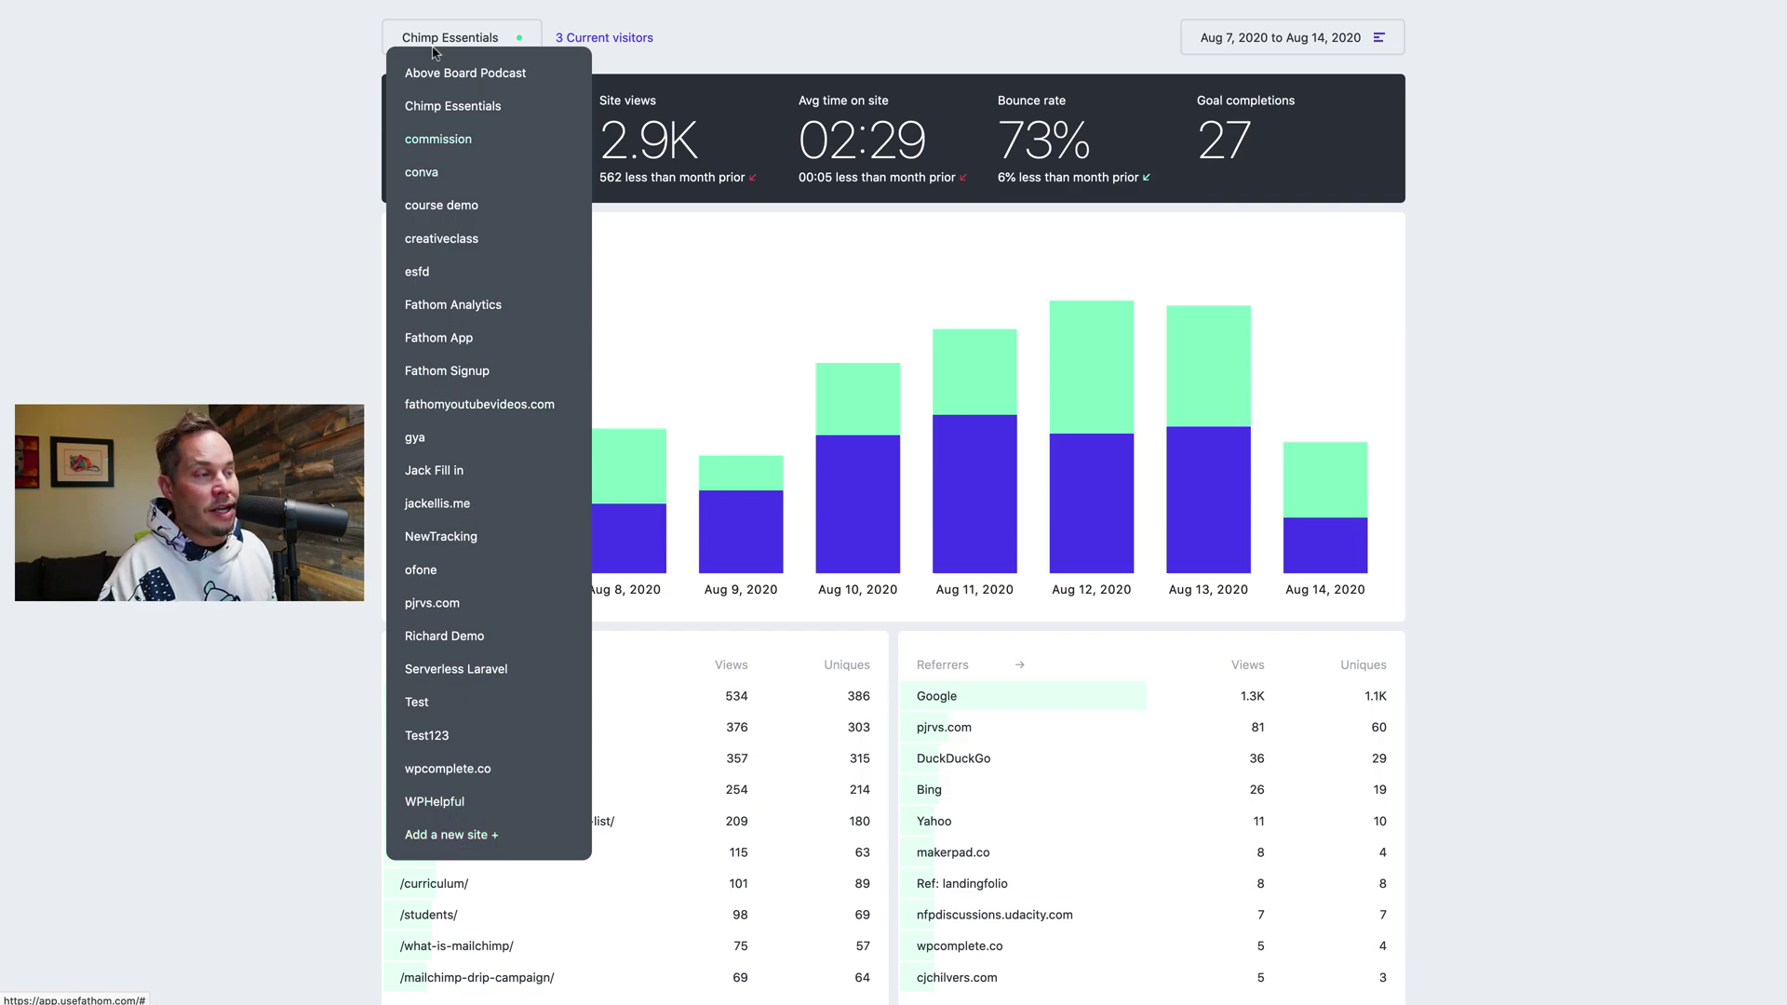
{"action": "left_click", "coordinate": [240, 191]}
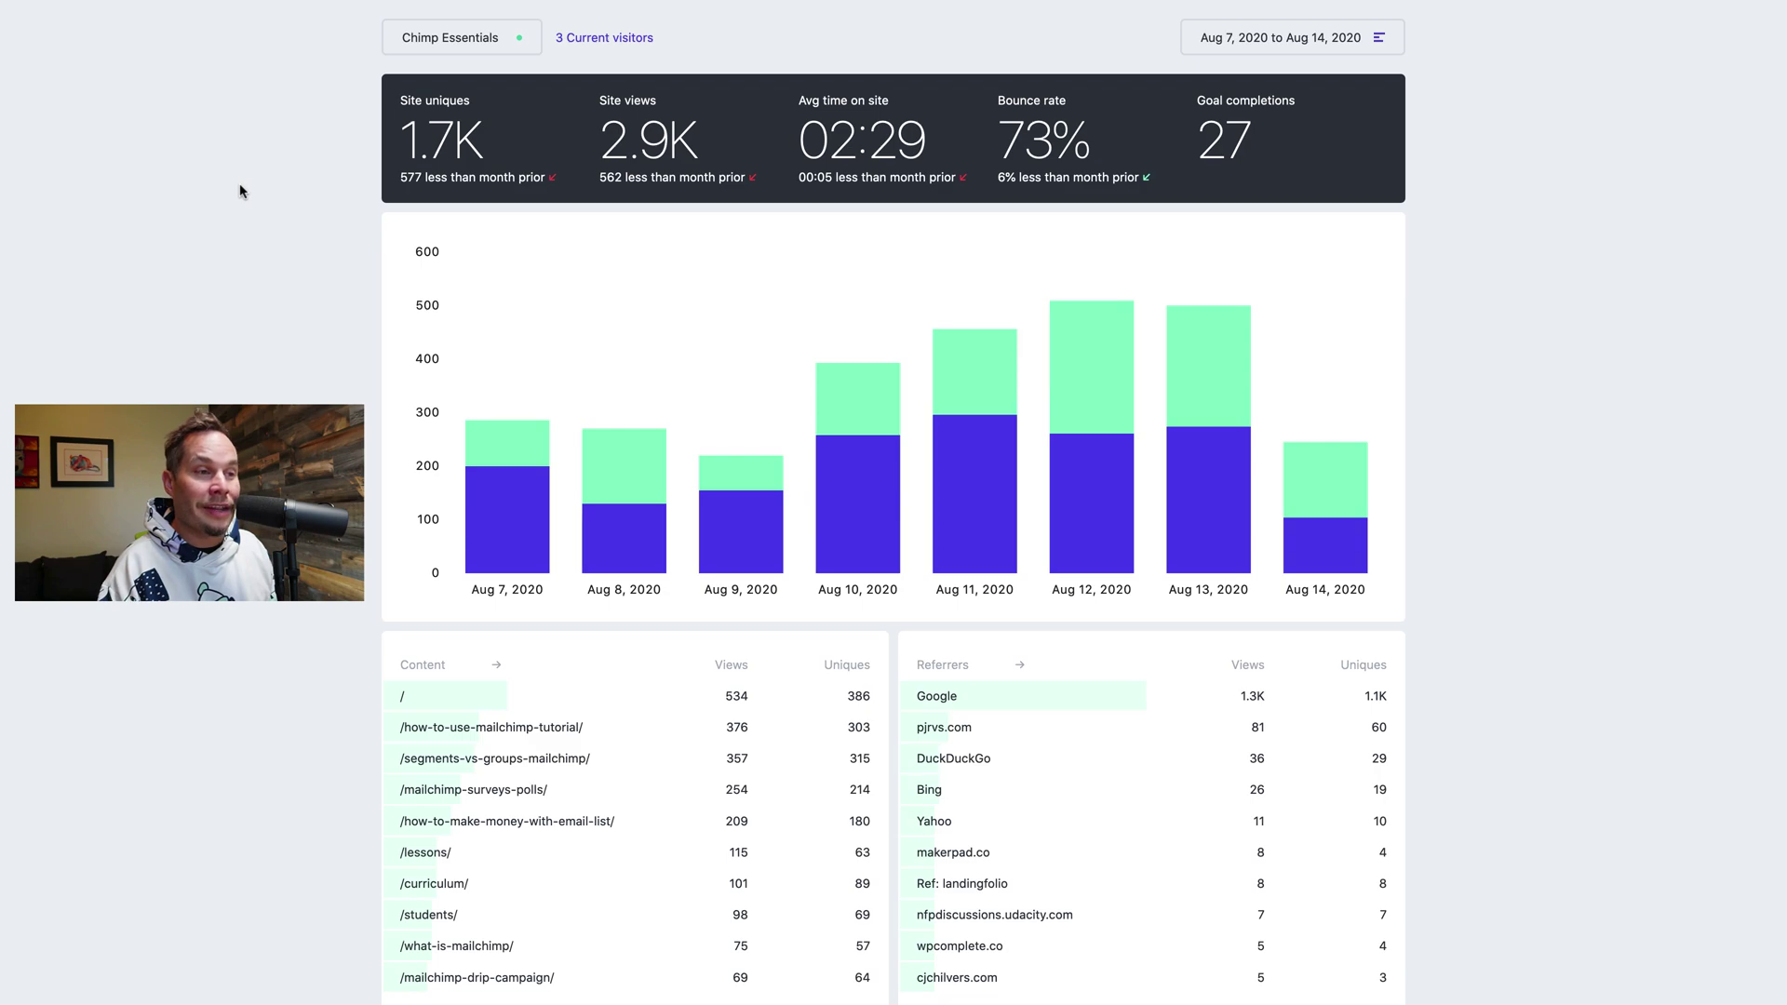